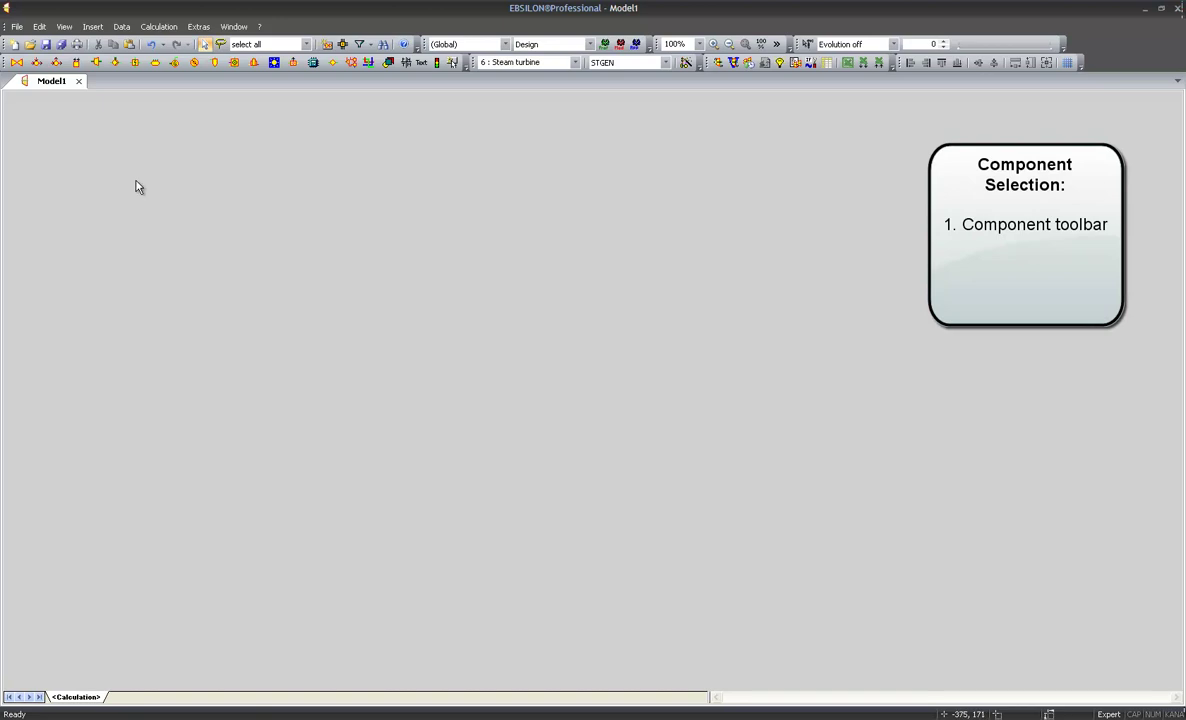
# - Examine the component groups for valves, splitters, turbines and pumps, plus the full numbered list of available components
pyautogui.click(17, 63)
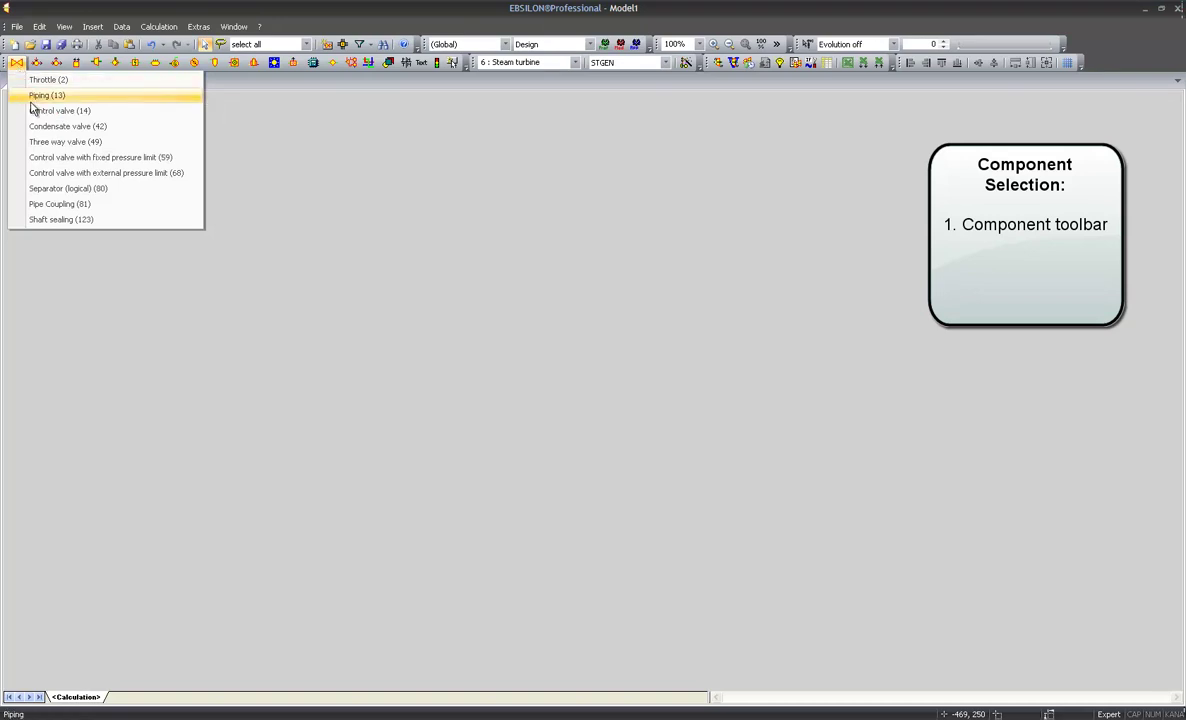
pyautogui.click(35, 64)
pyautogui.click(57, 63)
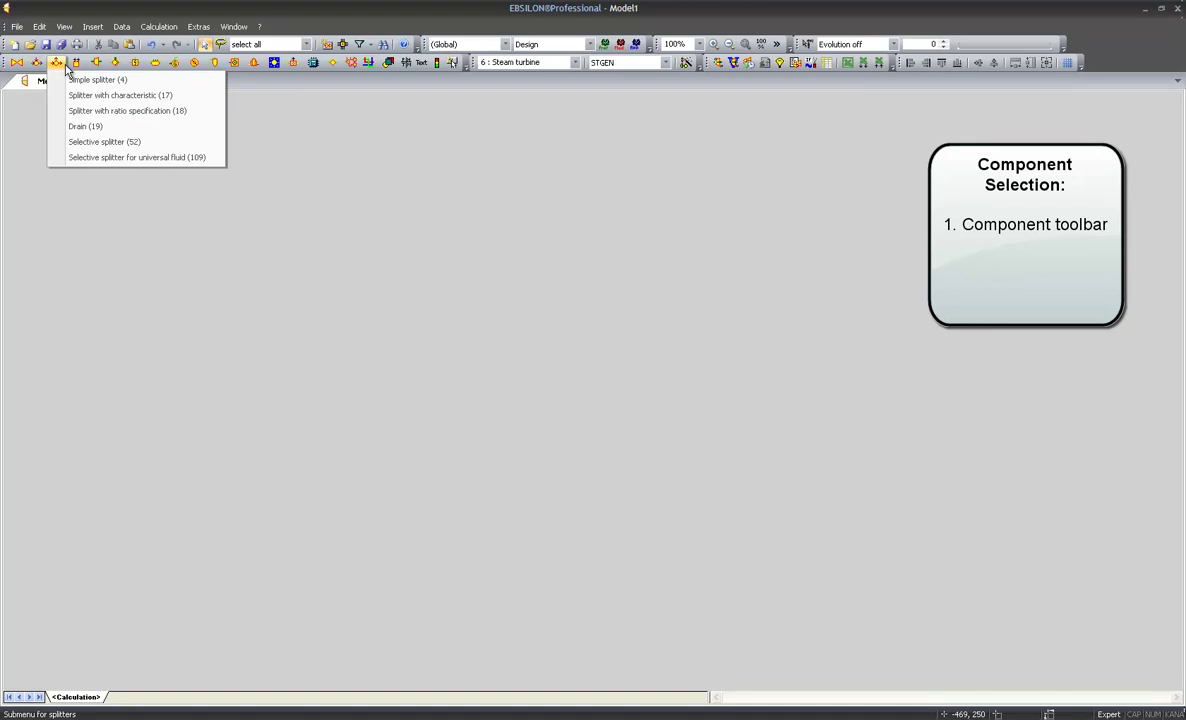
pyautogui.click(76, 64)
pyautogui.click(96, 64)
pyautogui.click(114, 66)
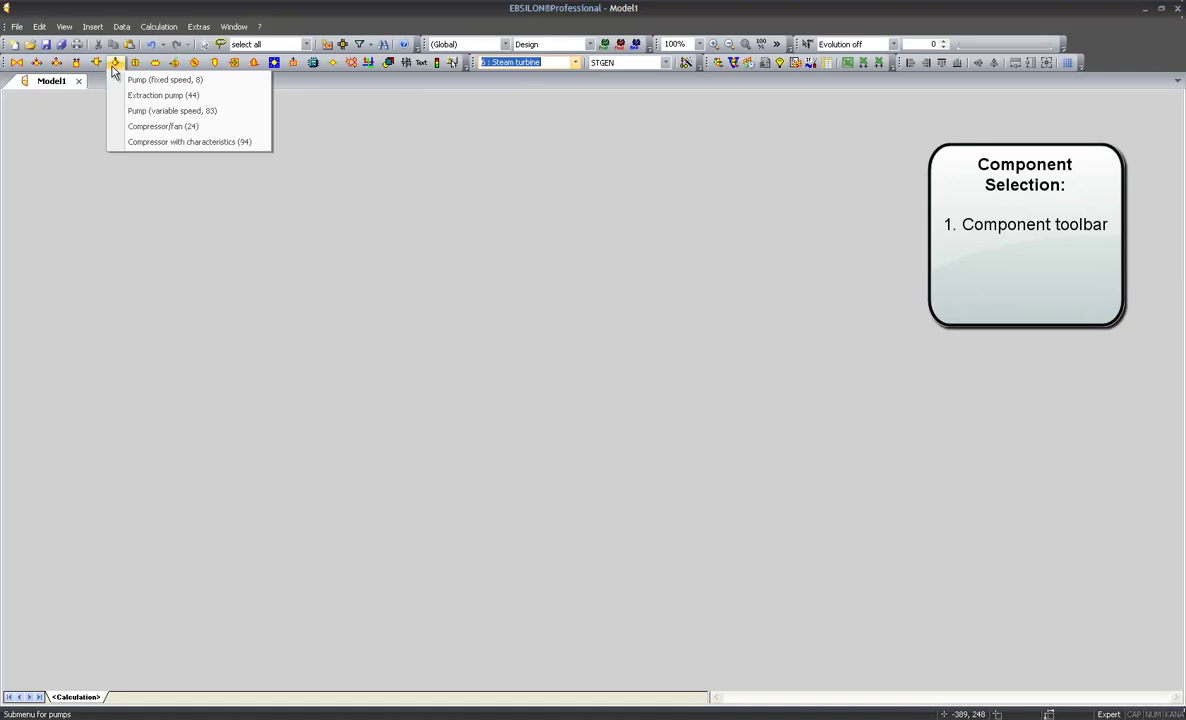
pyautogui.click(521, 63)
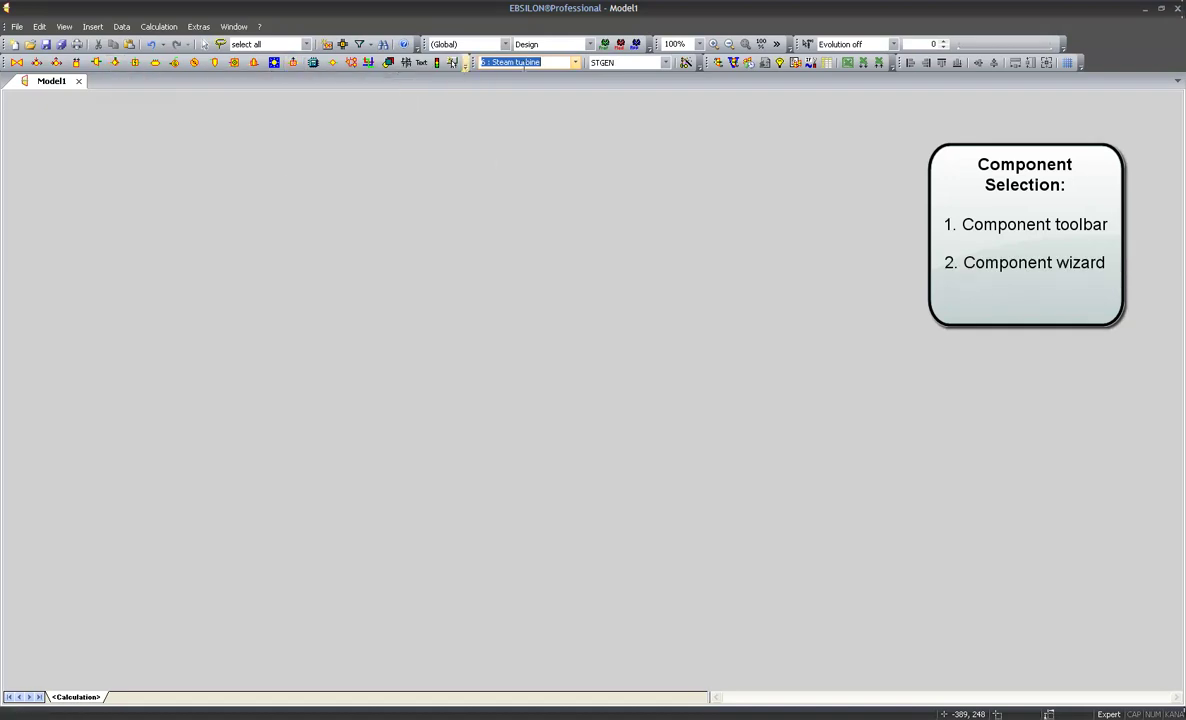
pyautogui.click(575, 62)
pyautogui.moveTo(676, 103); pyautogui.dragTo(680, 70)
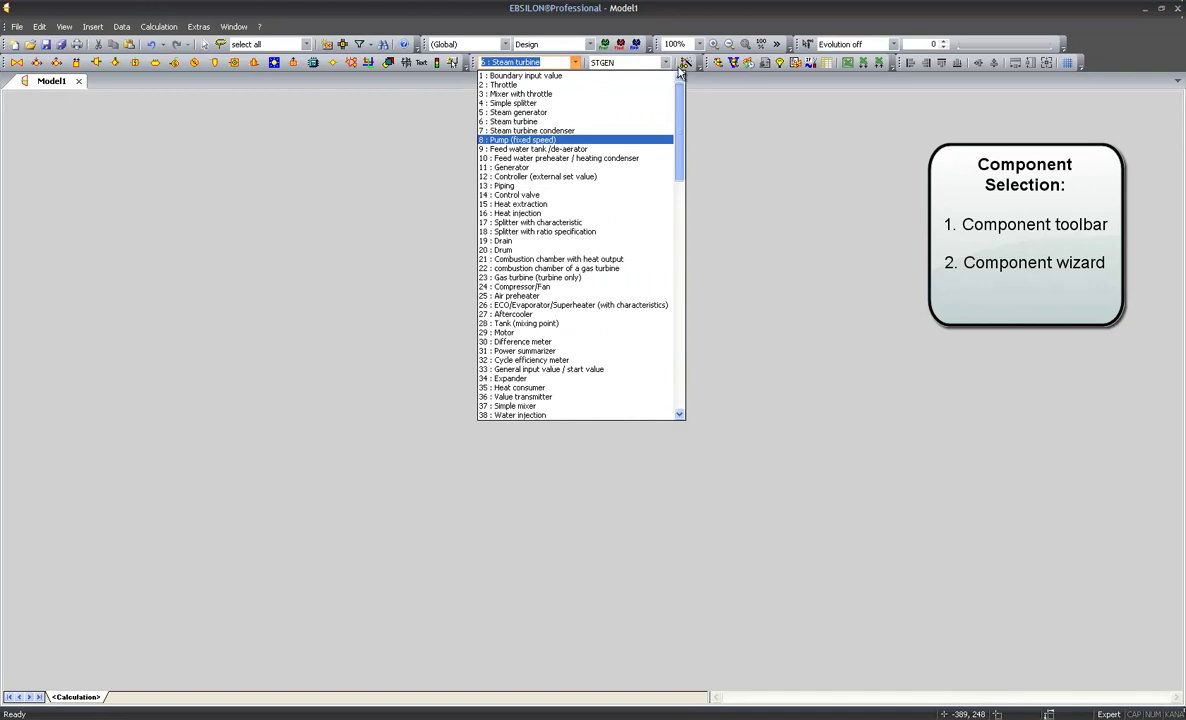
# - Place two Pump (fixed speed, 8) components, with upper-left corners at about (-110, -40) and (110, 40), and finish inserting
pyautogui.click(116, 67)
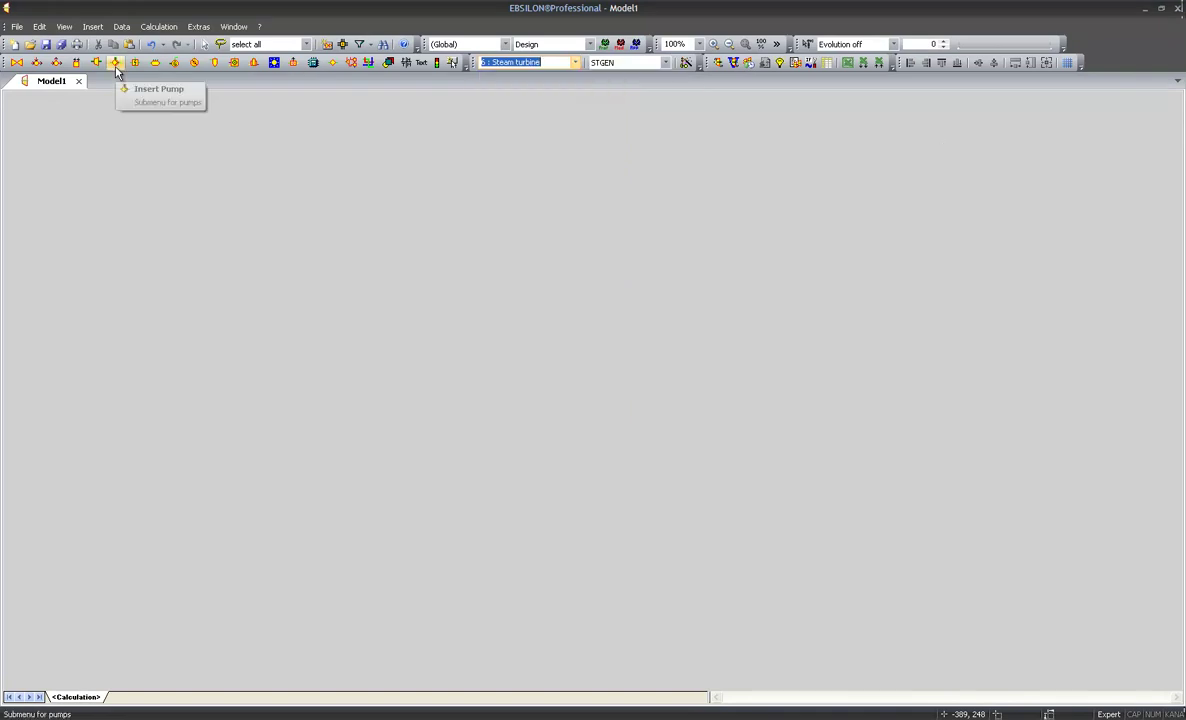
pyautogui.click(116, 65)
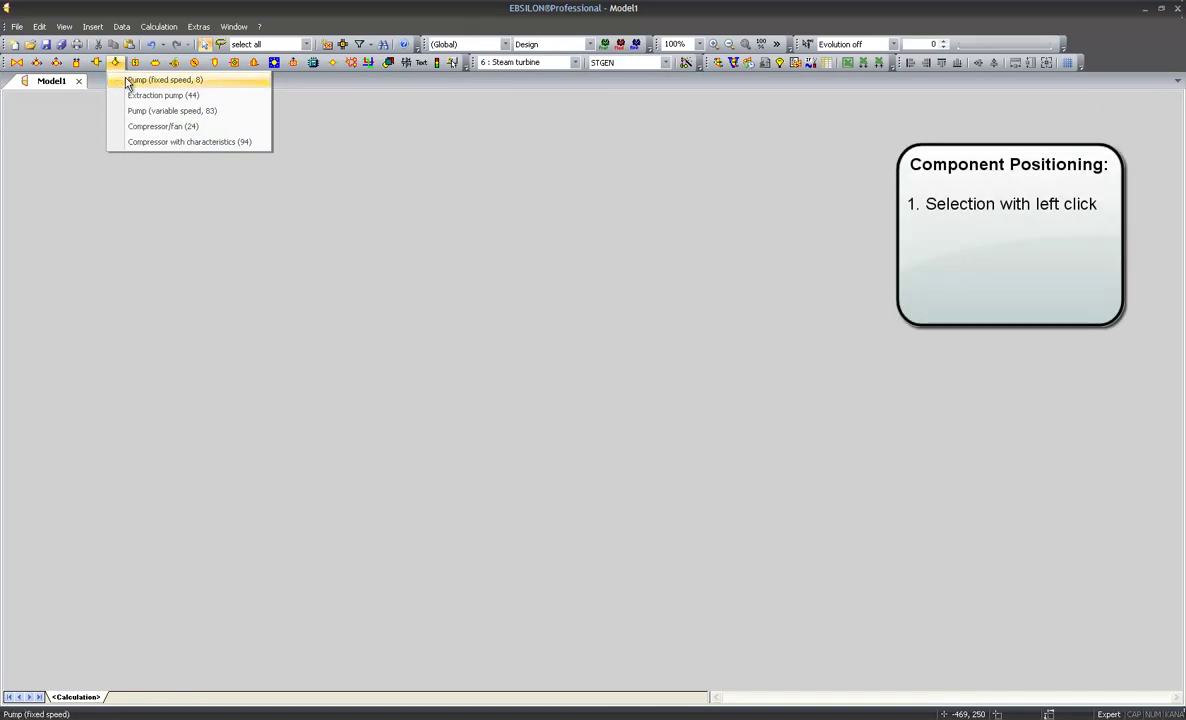
pyautogui.click(125, 80)
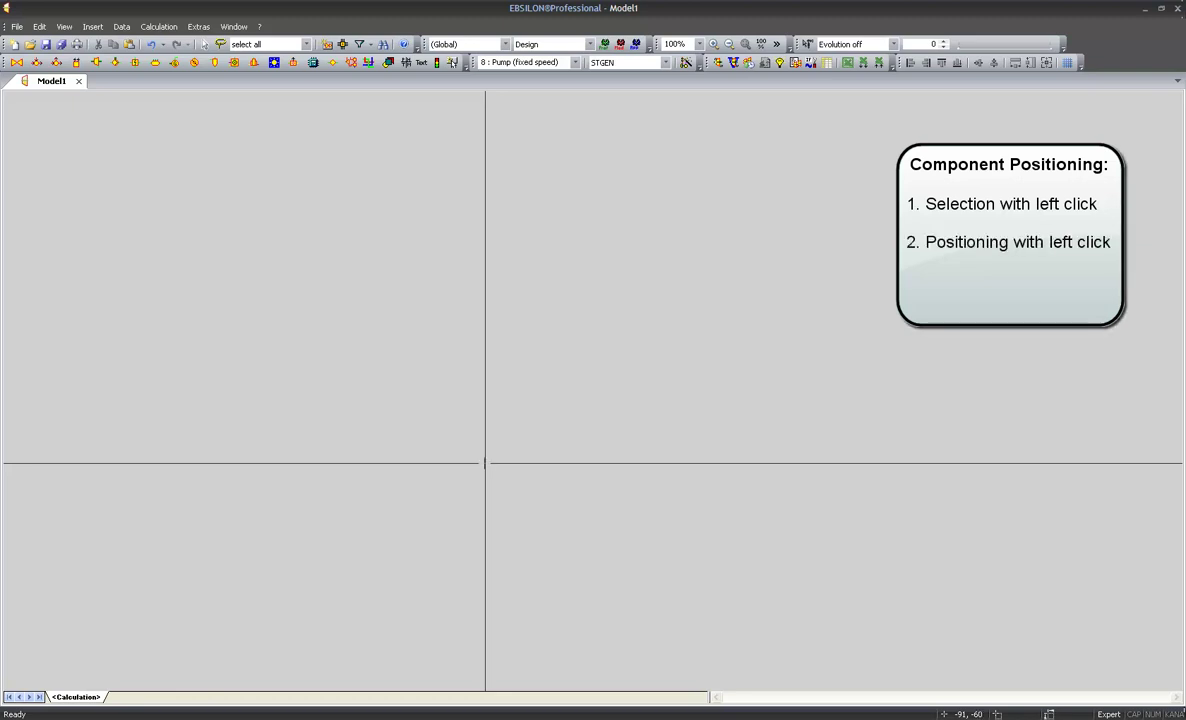
pyautogui.click(485, 463)
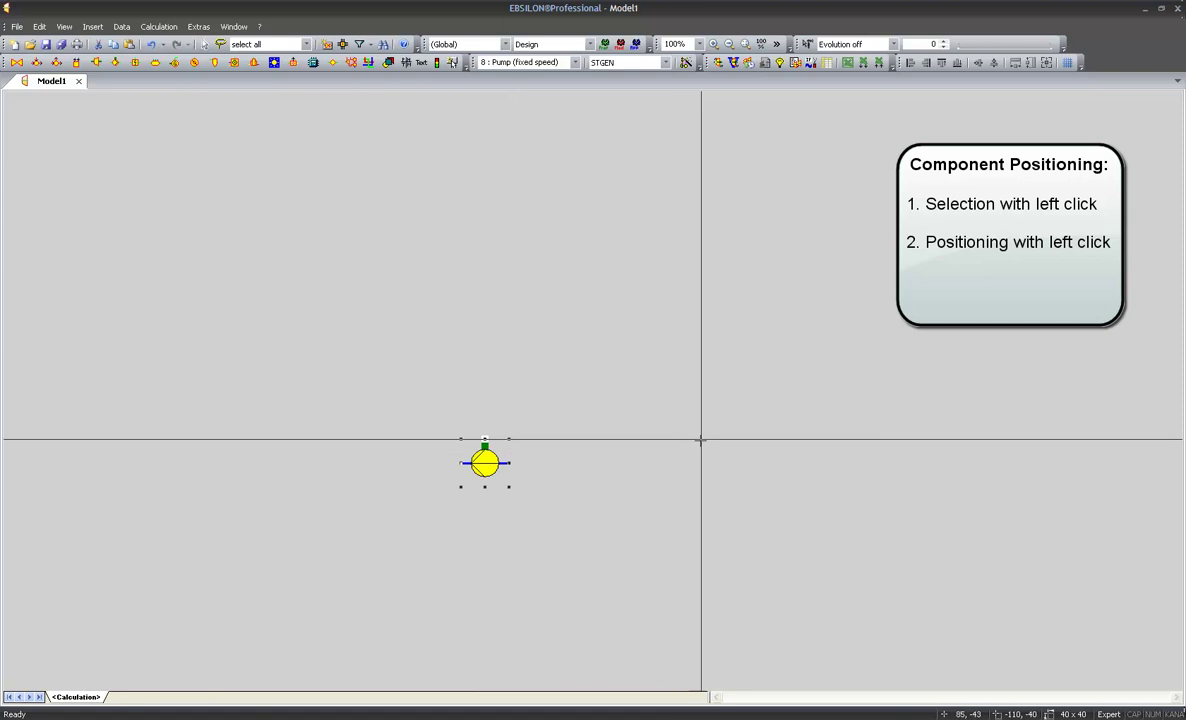
pyautogui.click(749, 368)
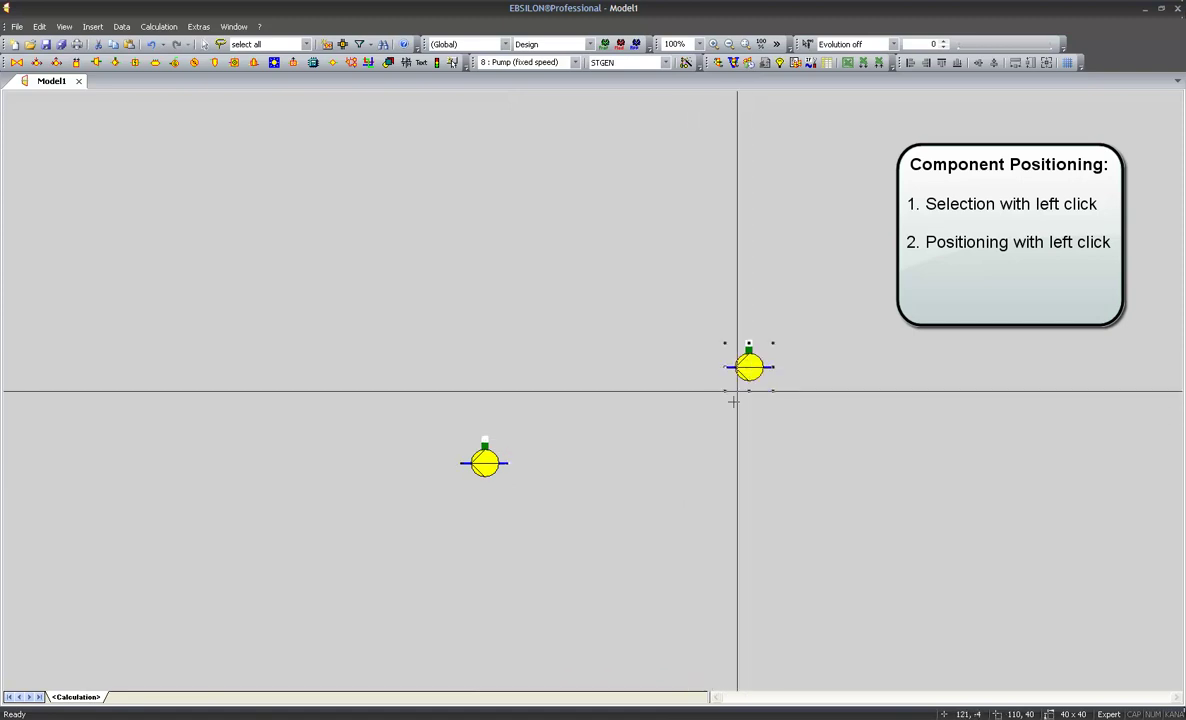
pyautogui.rightClick(624, 393)
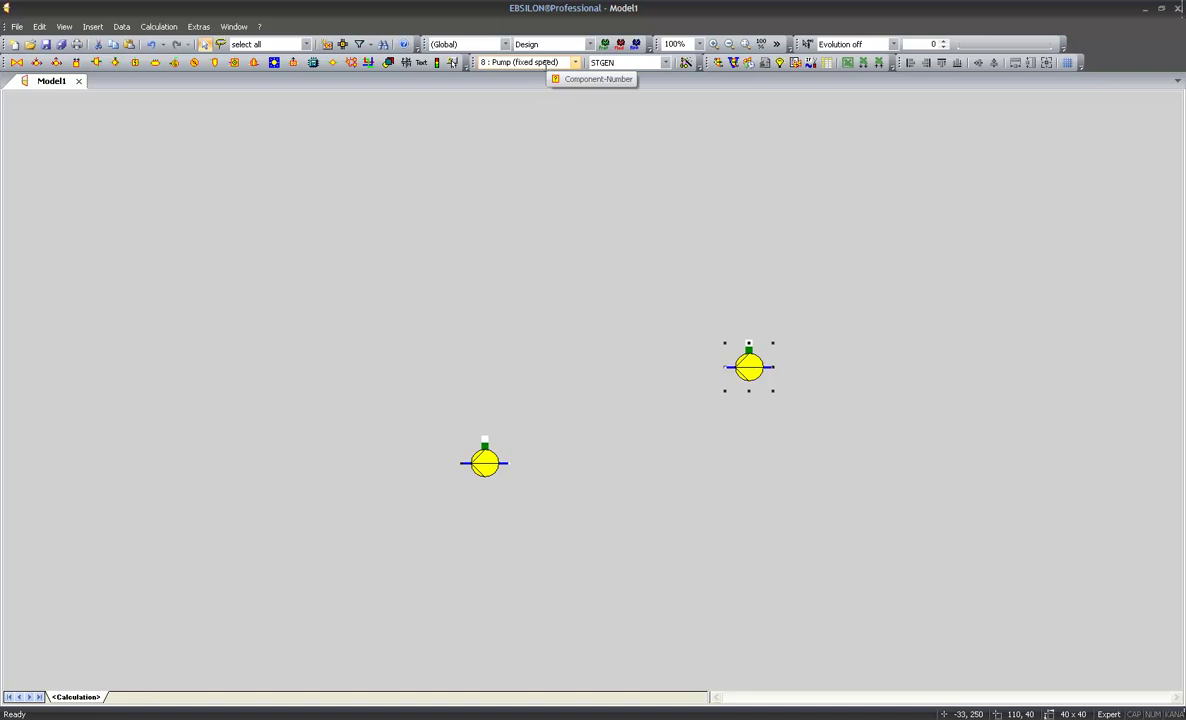
# - Find component 5, Steam generator, by name and place it left of both pumps, upper-left corner at about (-280, 60)
pyautogui.click(546, 62)
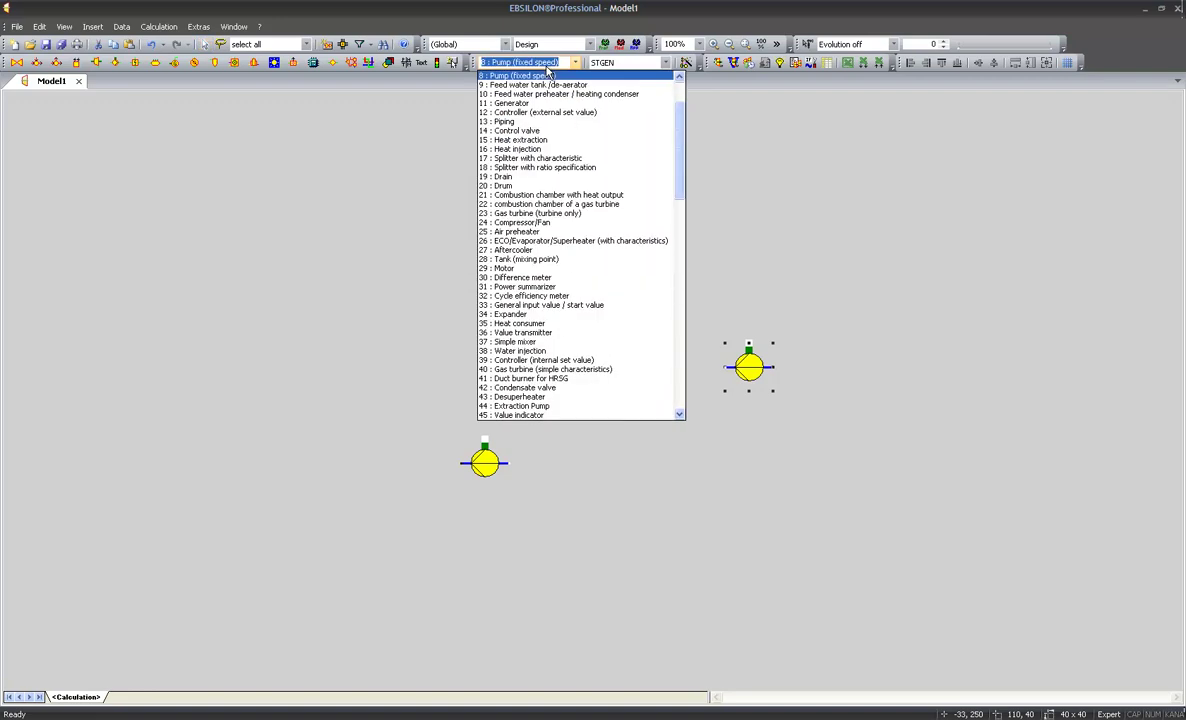
pyautogui.moveTo(673, 121); pyautogui.dragTo(675, 342)
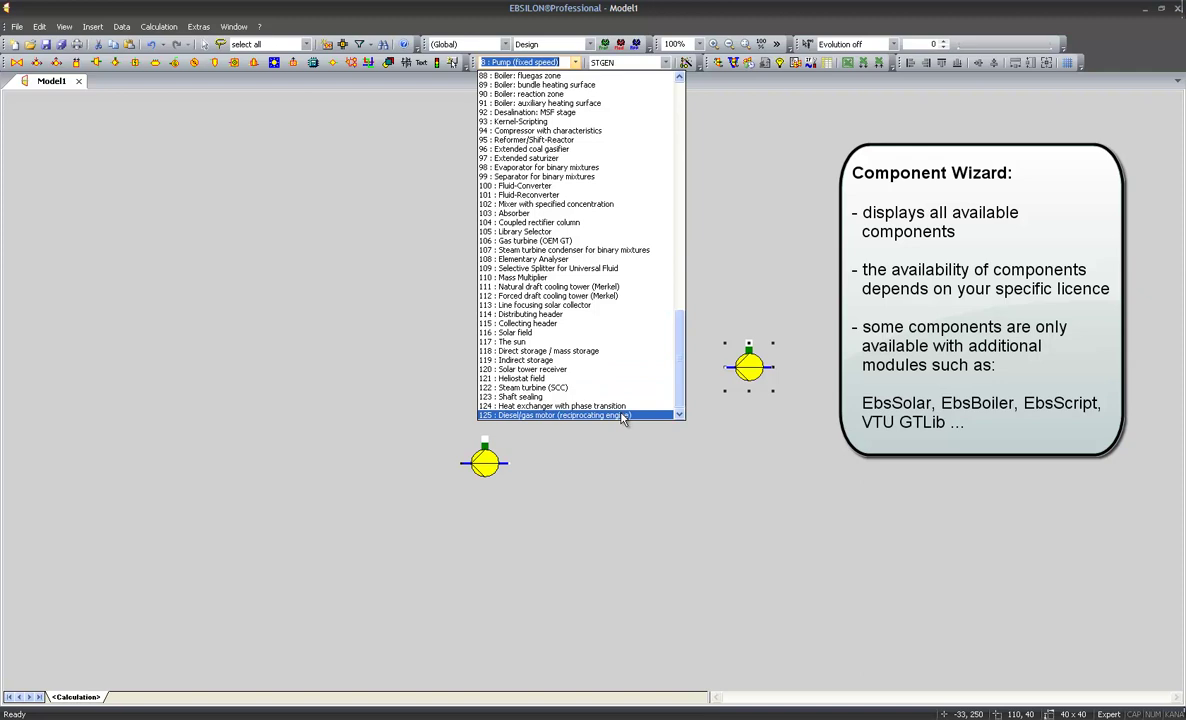
pyautogui.moveTo(678, 388); pyautogui.dragTo(672, 162)
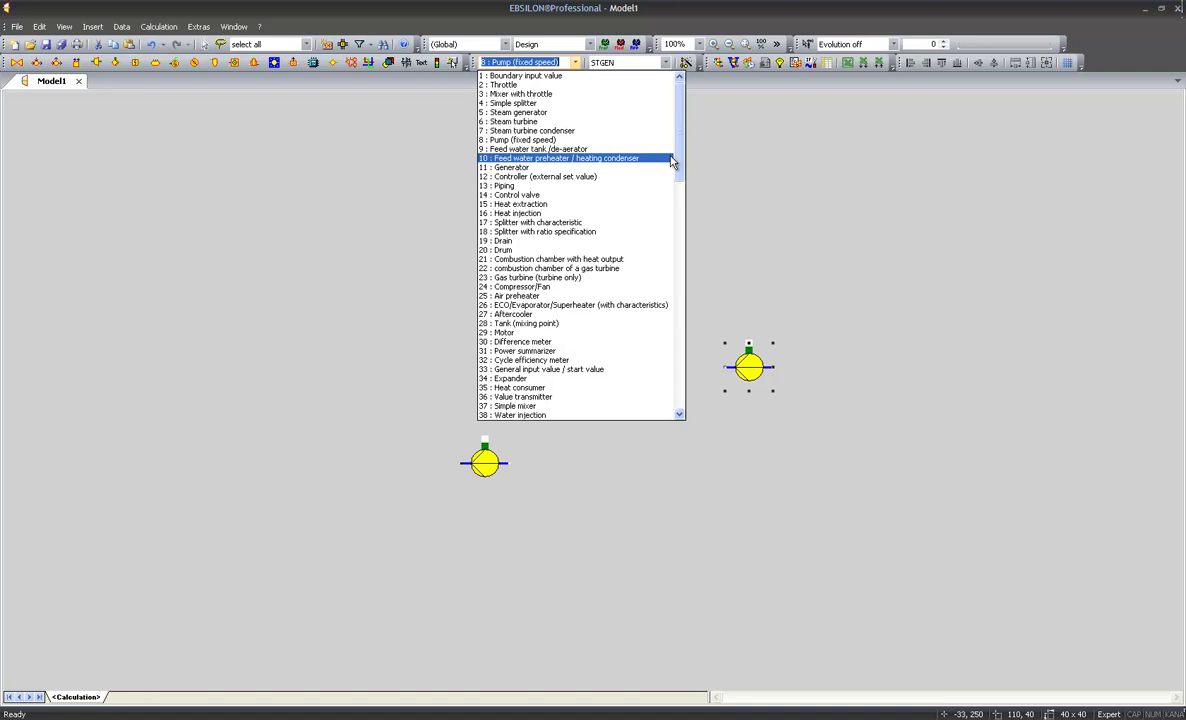
pyautogui.write('Steamg')
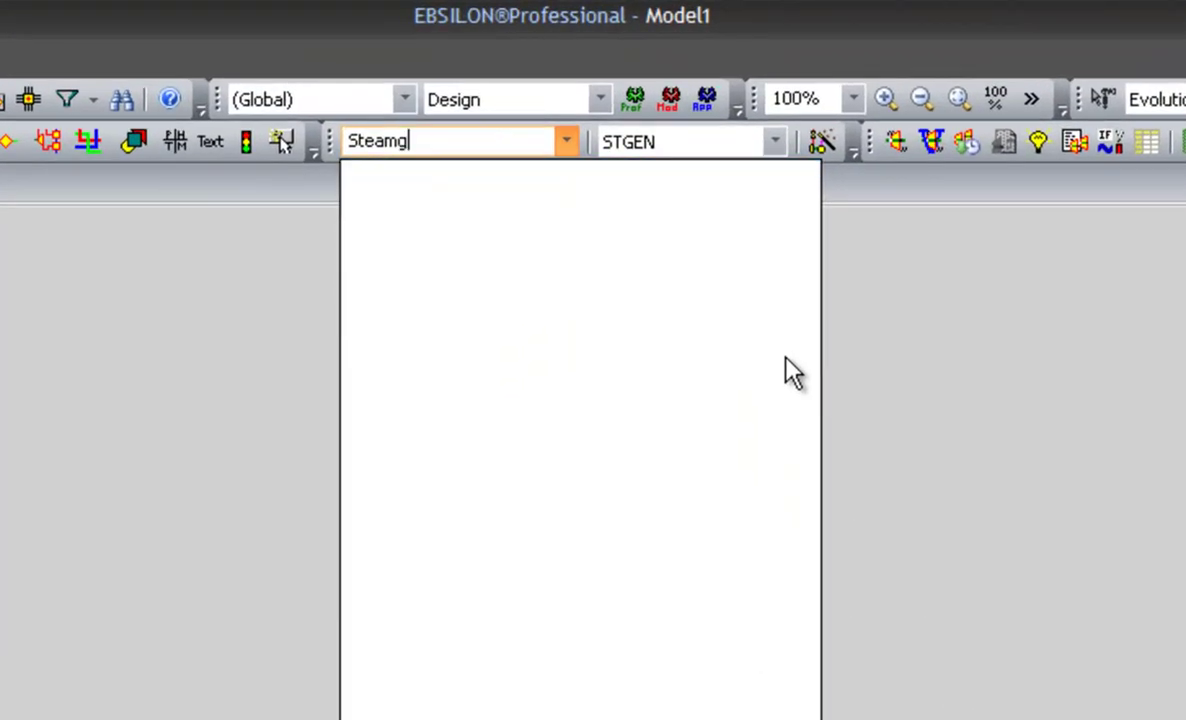
pyautogui.press('BackSpace')
pyautogui.write('generator')
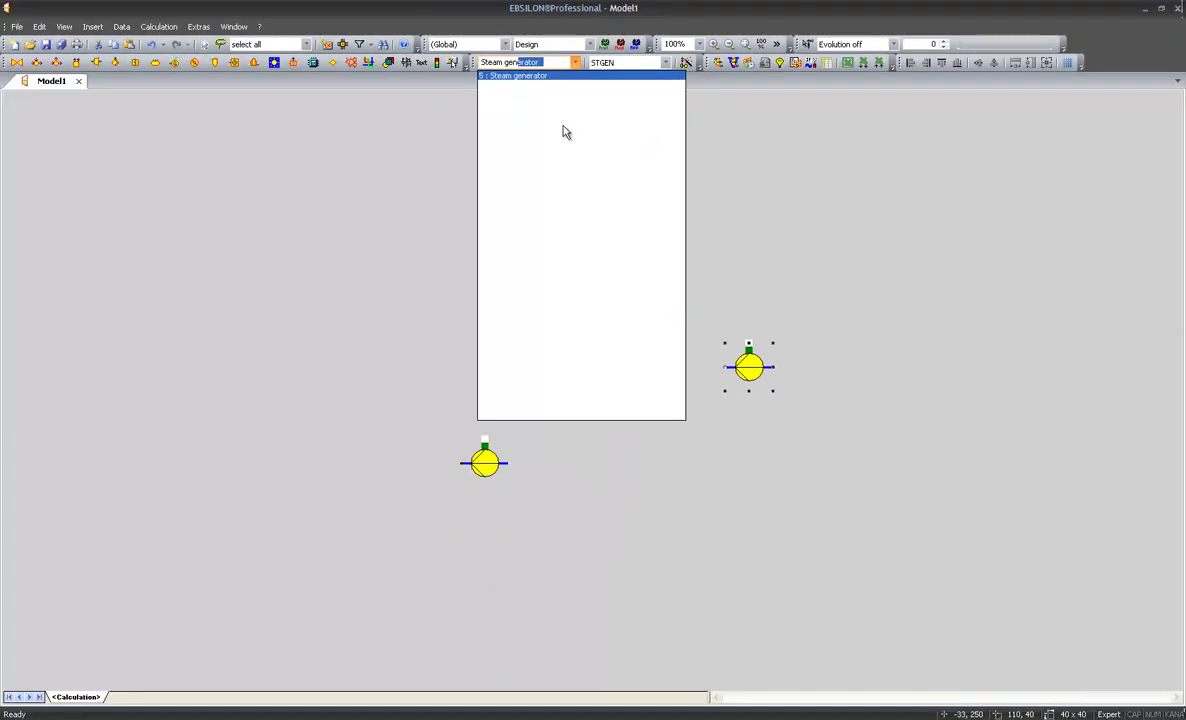
pyautogui.click(533, 83)
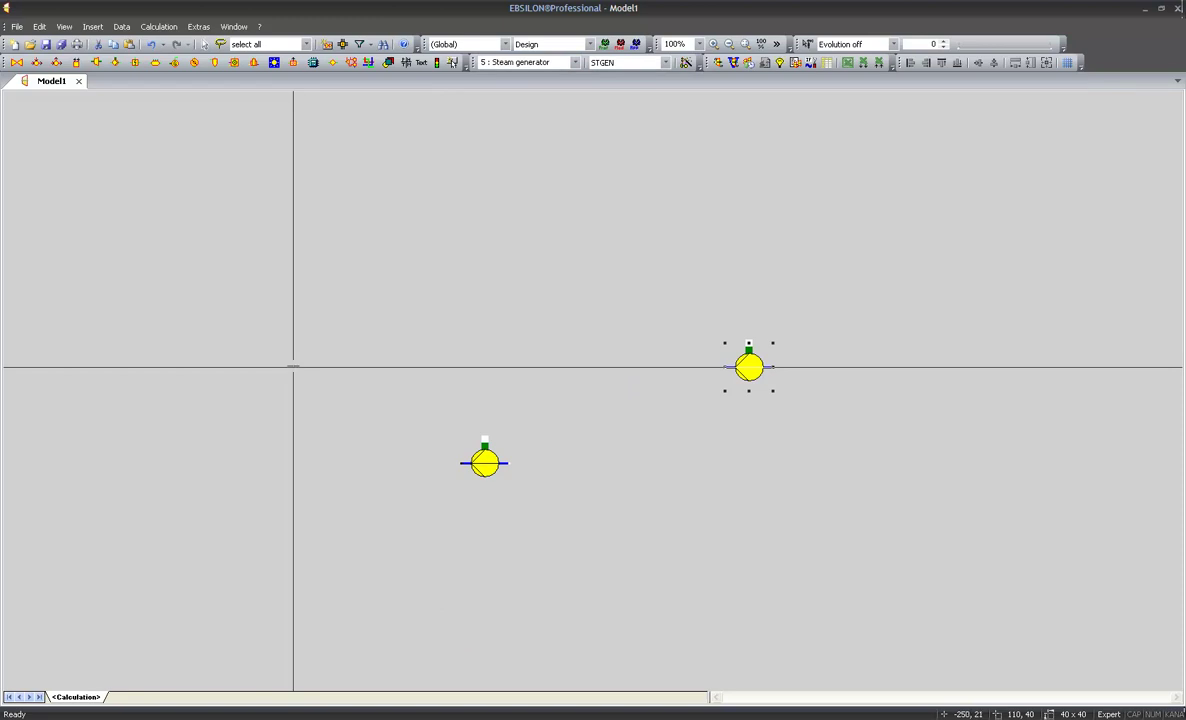
pyautogui.click(293, 366)
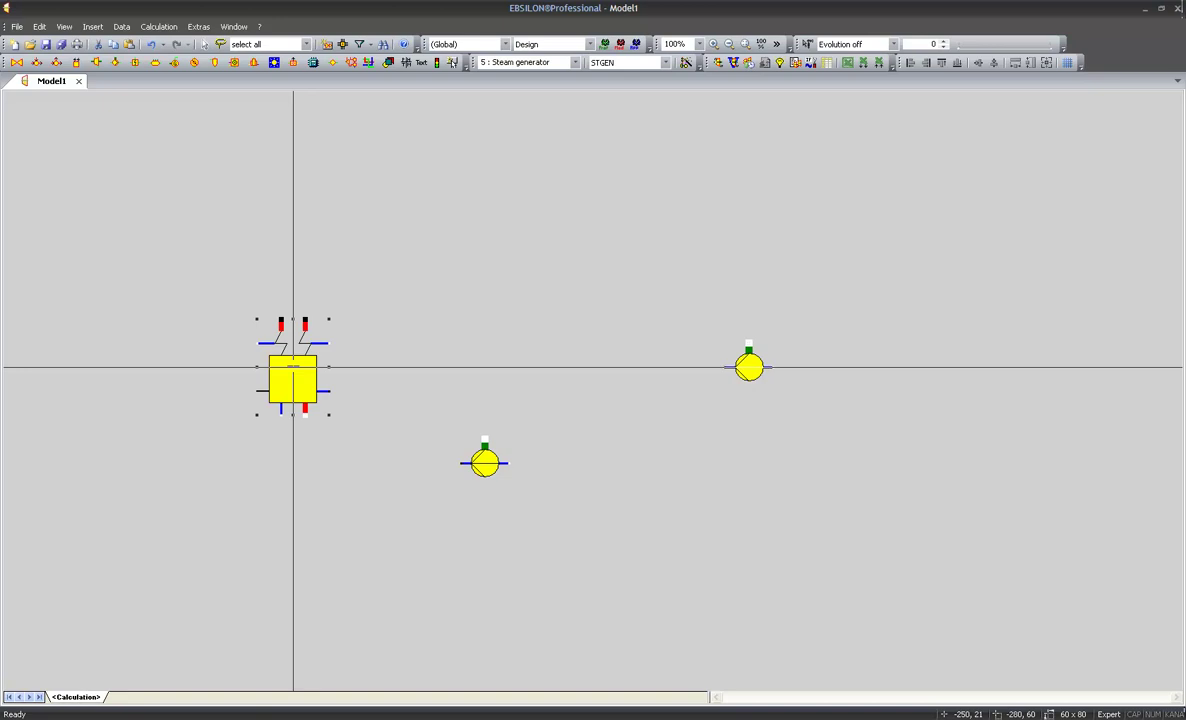
# - Find component 7, Steam turbine condenser, by name and place it left of the upper pump, upper-left corner at about (-10, 60)
pyautogui.click(575, 62)
pyautogui.write('condenser')
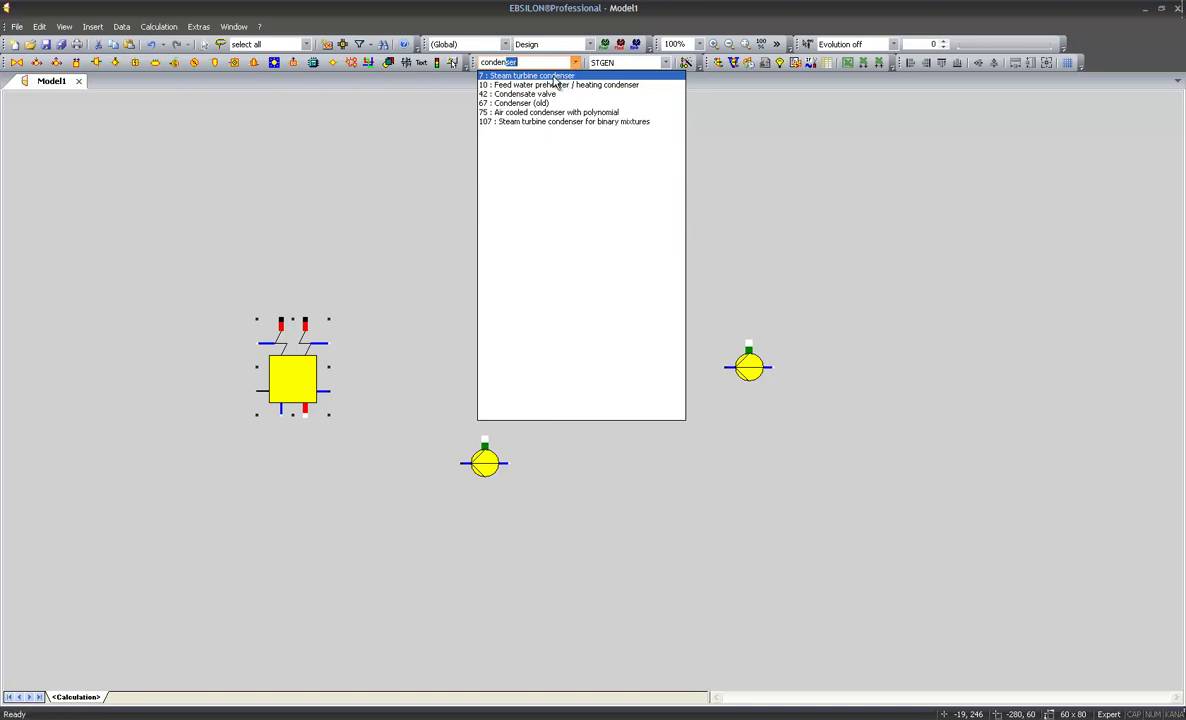
pyautogui.click(553, 77)
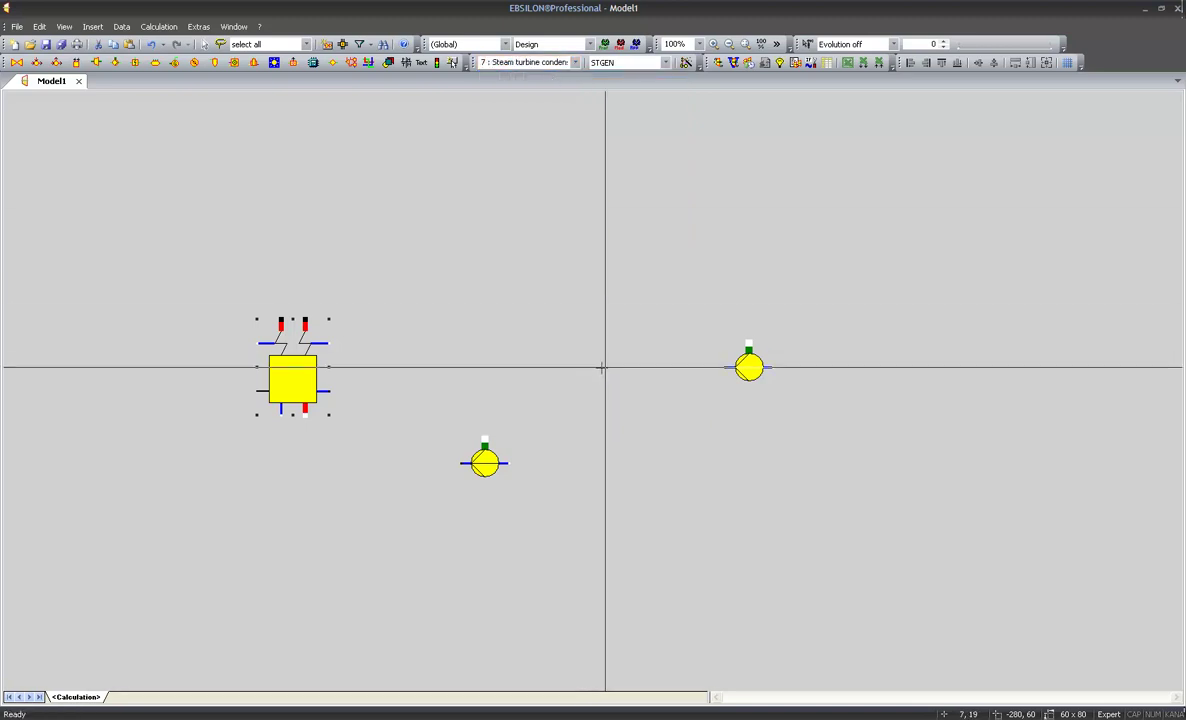
pyautogui.click(617, 367)
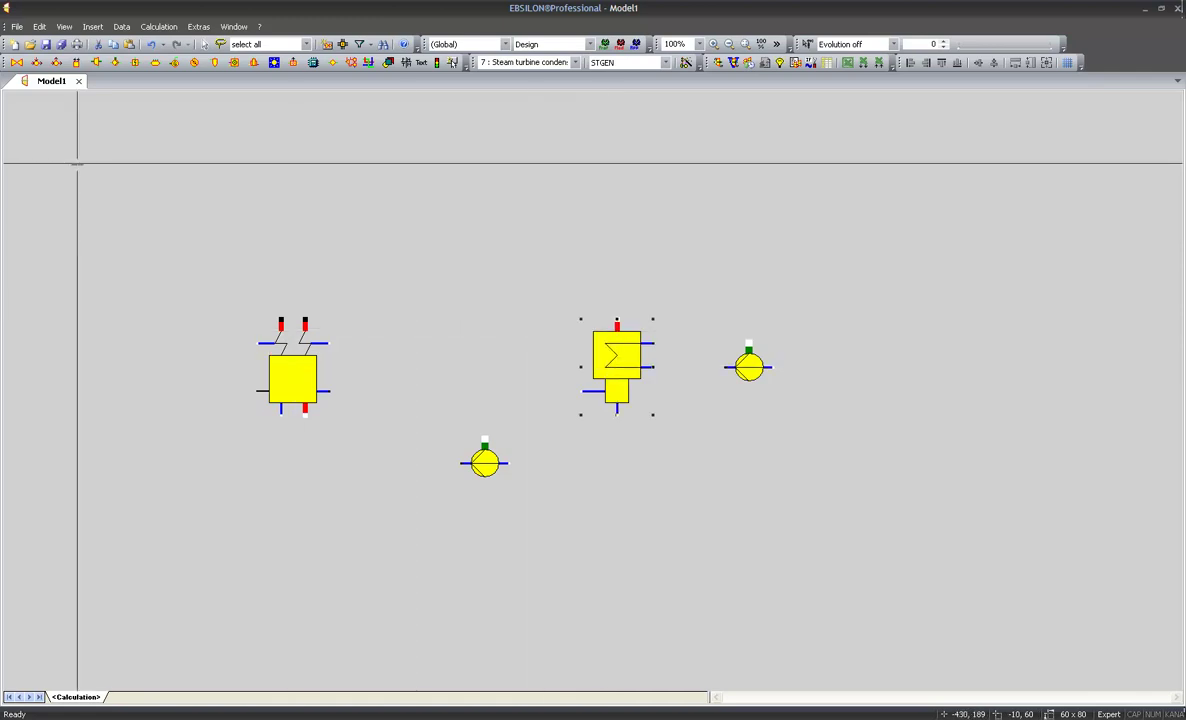
# - Place a Steam turbine (6) above the other components, upper-left corner at about (-110, 200), then finish inserting and deselect it
pyautogui.click(96, 64)
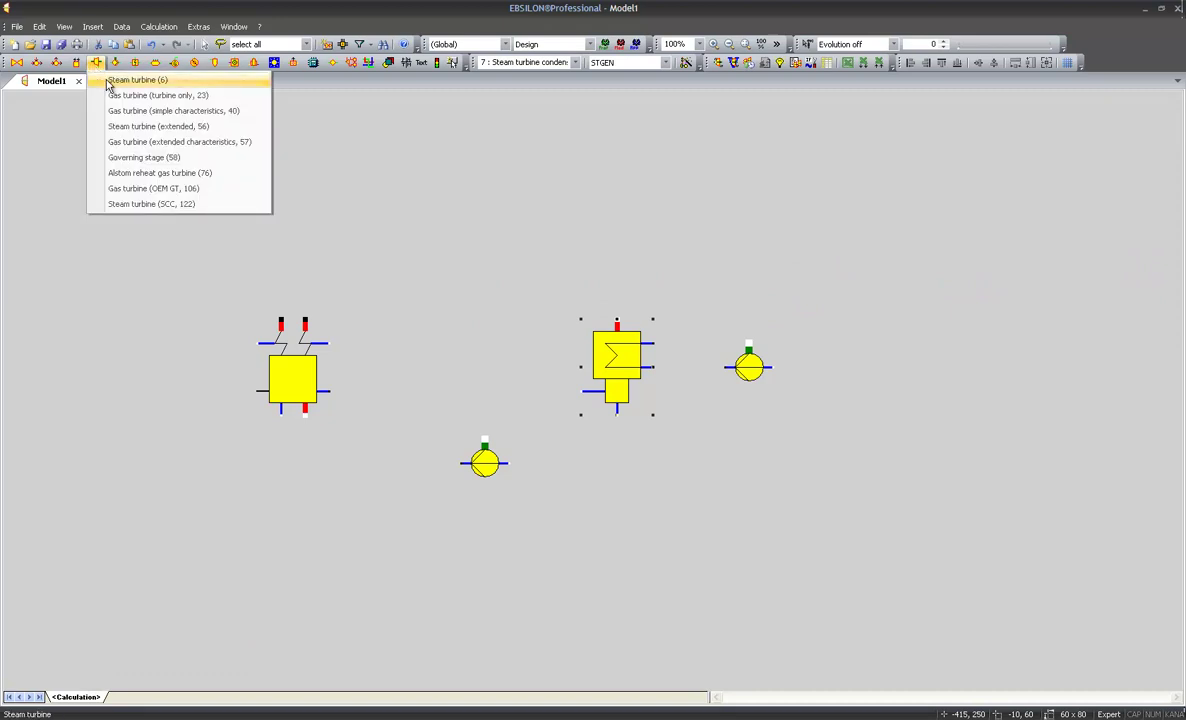
pyautogui.click(109, 81)
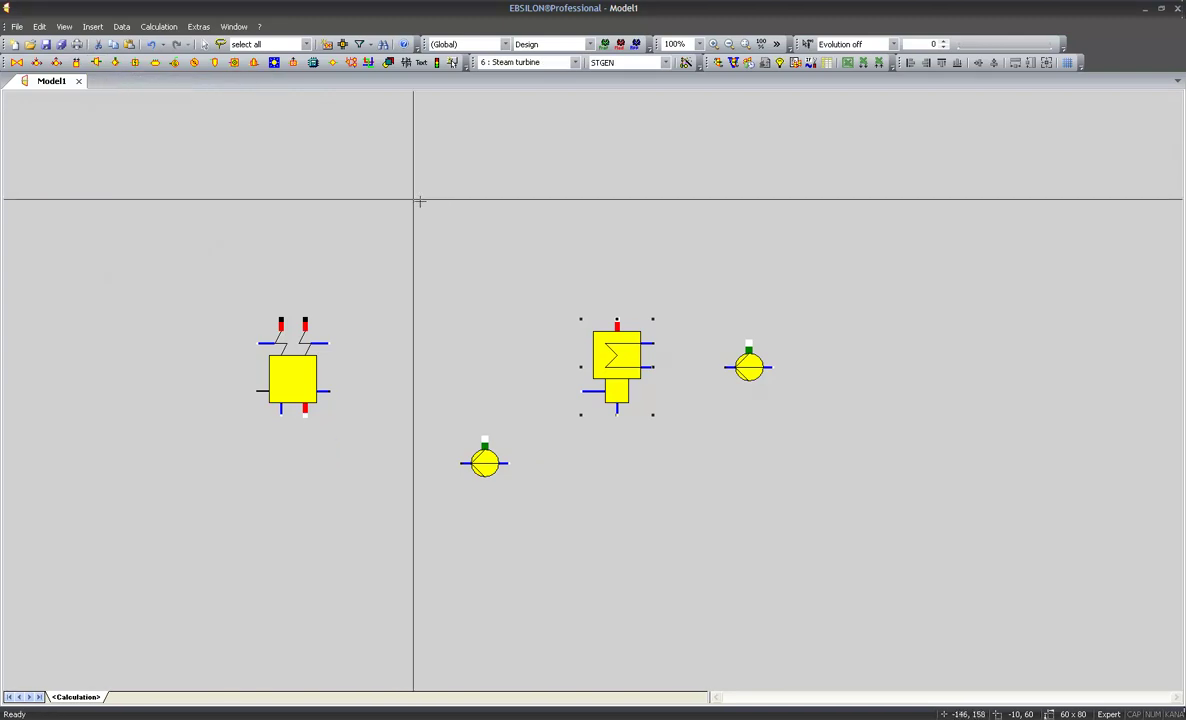
pyautogui.click(473, 198)
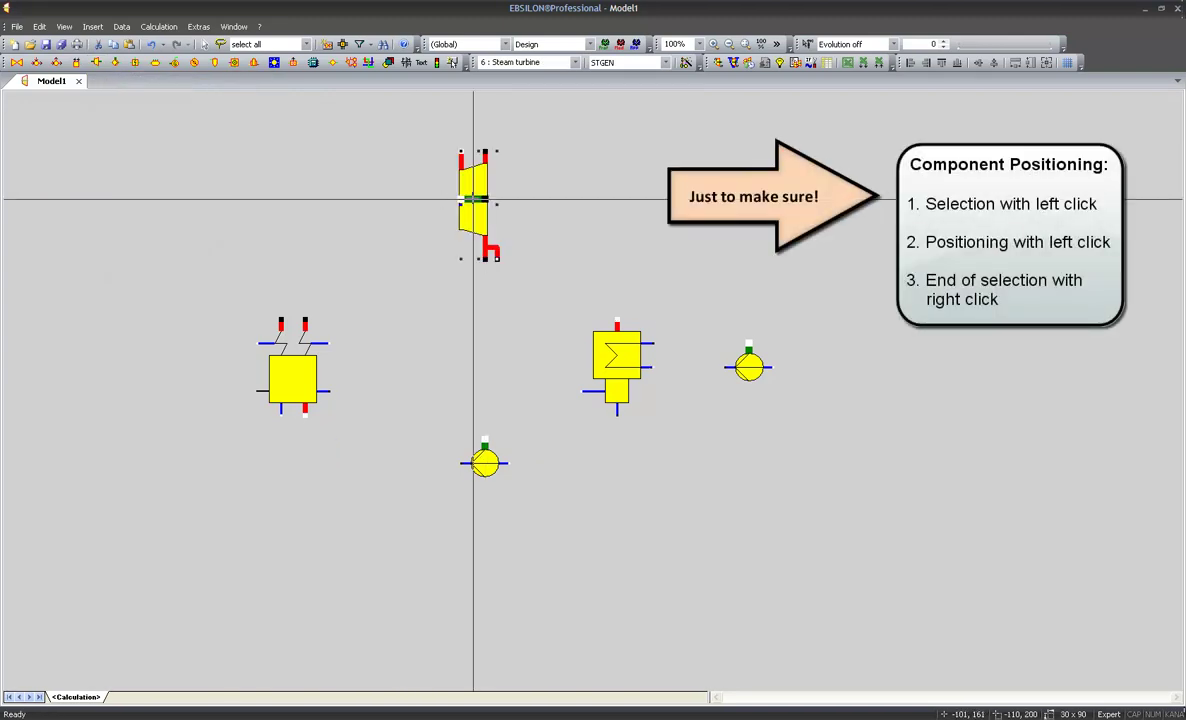
pyautogui.rightClick(473, 198)
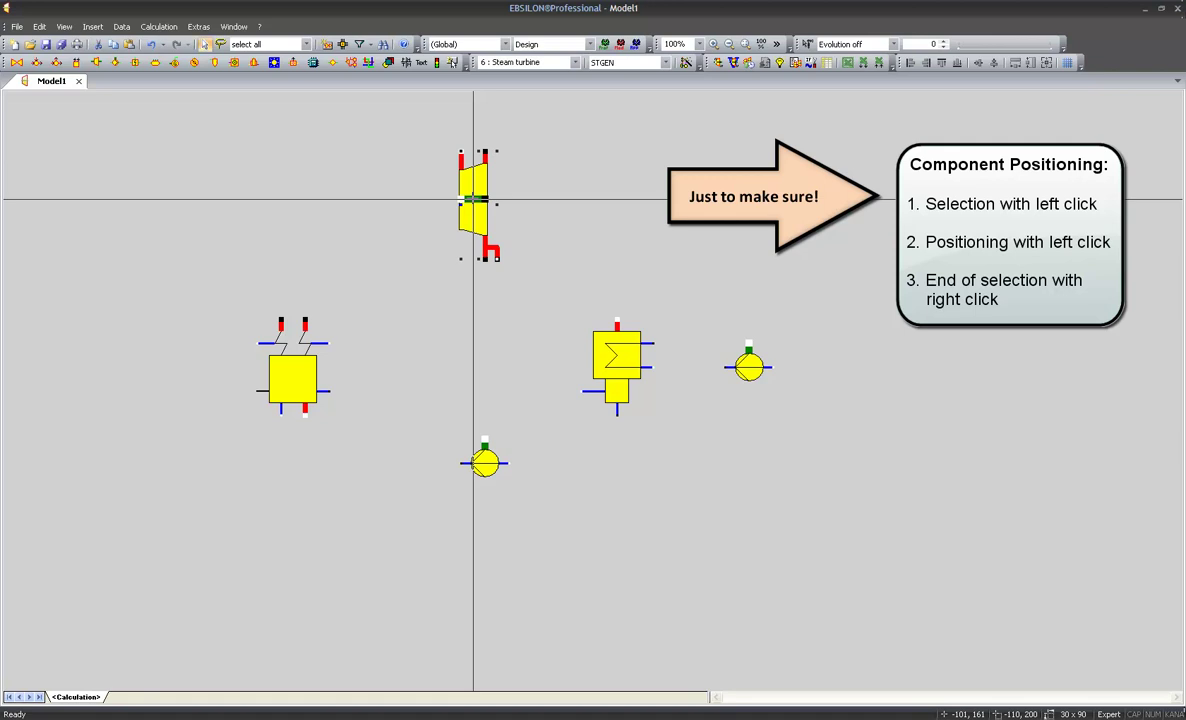
pyautogui.click(418, 212)
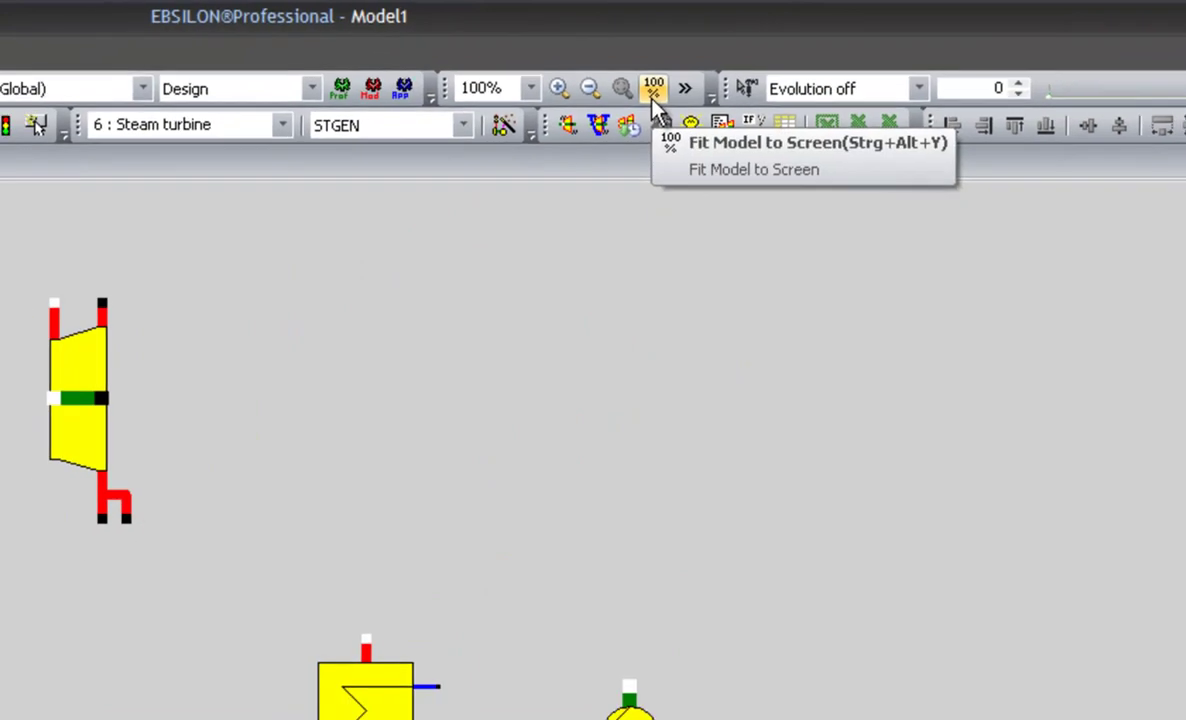
# - Fit the model to the screen and connect the lower pump's left pin to the steam generator's bottom-left blue pin with a pipe
pyautogui.click(654, 95)
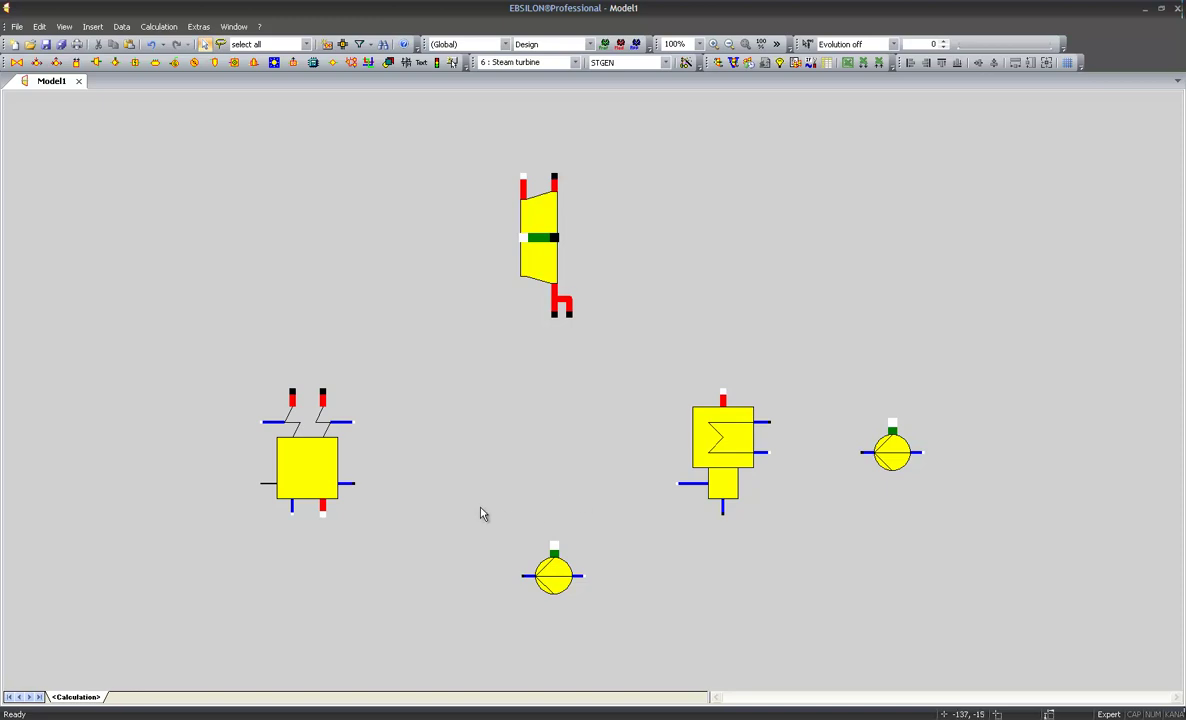
pyautogui.moveTo(480, 507); pyautogui.dragTo(632, 637)
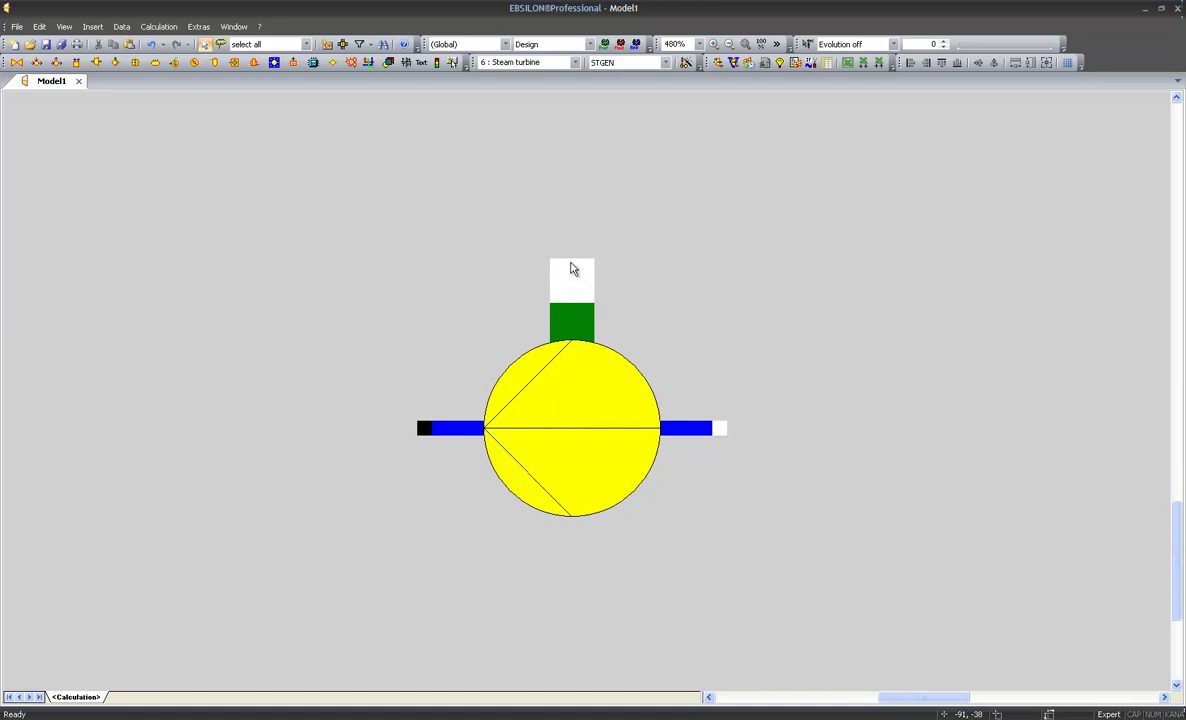
pyautogui.click(760, 45)
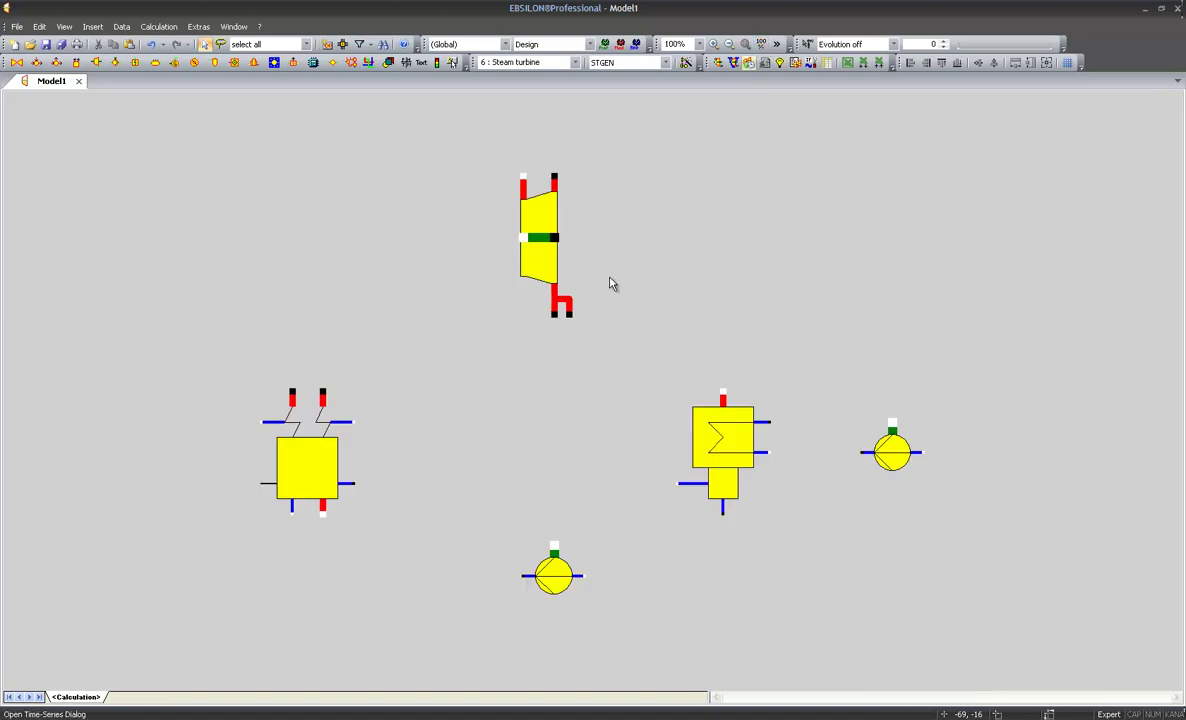
pyautogui.doubleClick(524, 577)
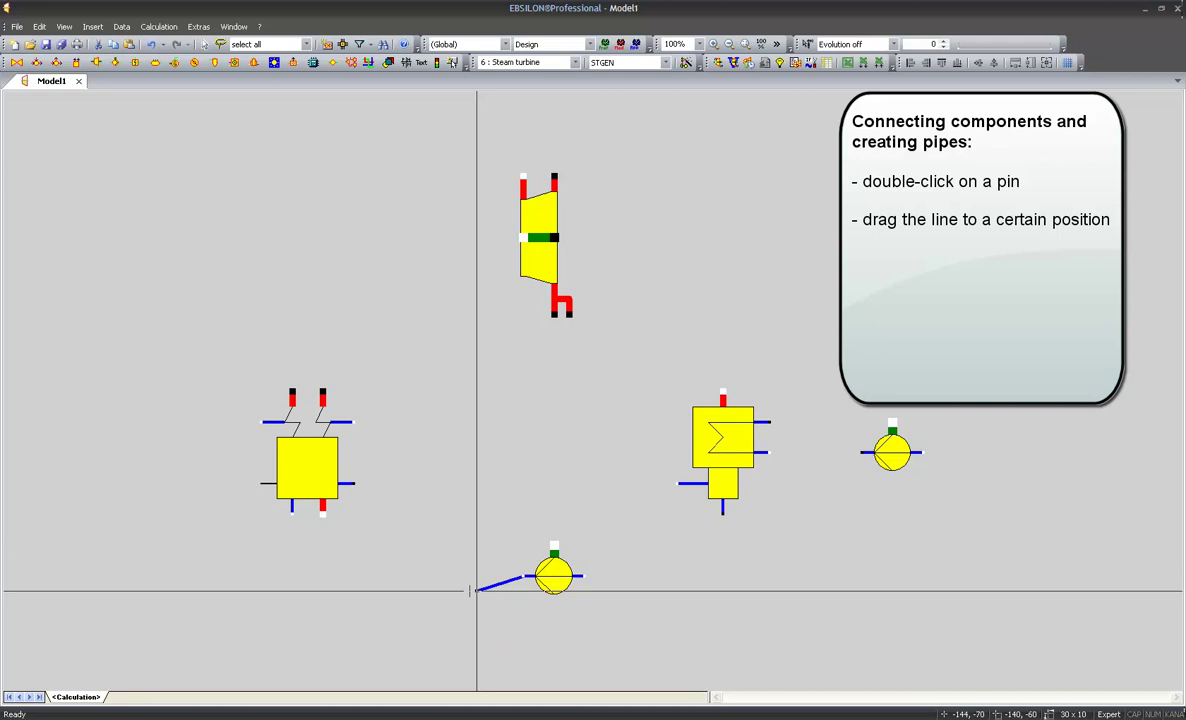
pyautogui.click(293, 517)
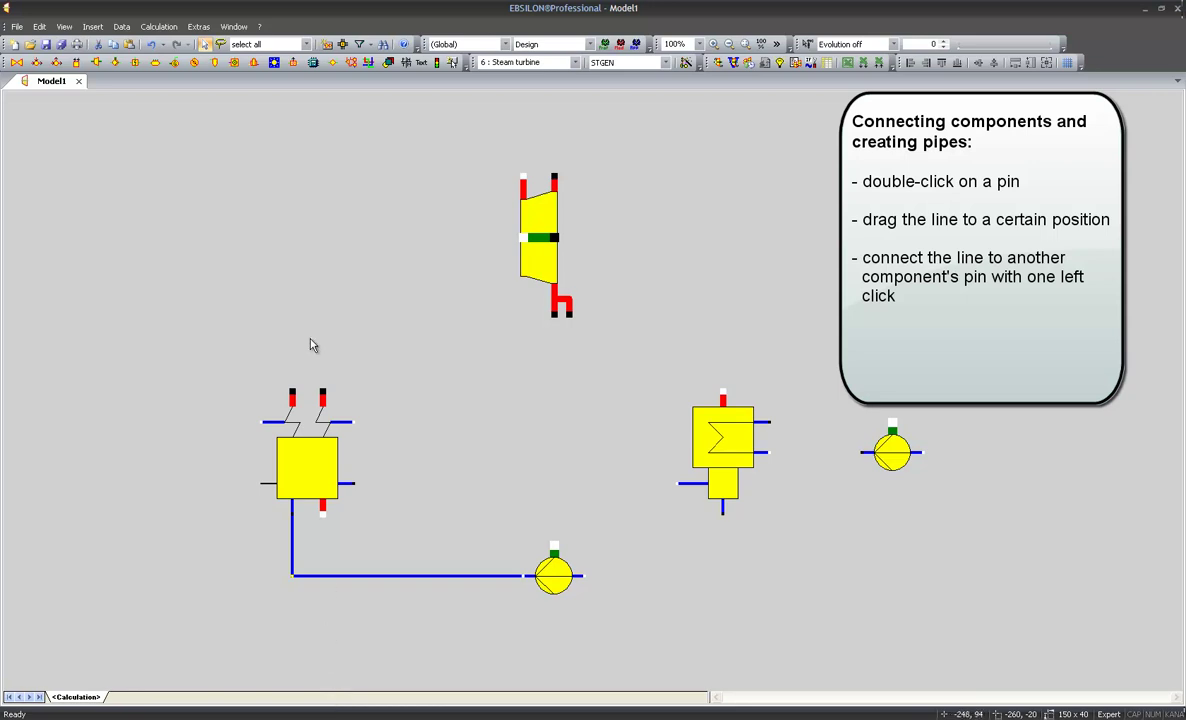
# - Pipe the steam generator's top-left red pin up and across to the steam turbine's upper-left inlet pin with one right-angled corner
pyautogui.doubleClick(292, 397)
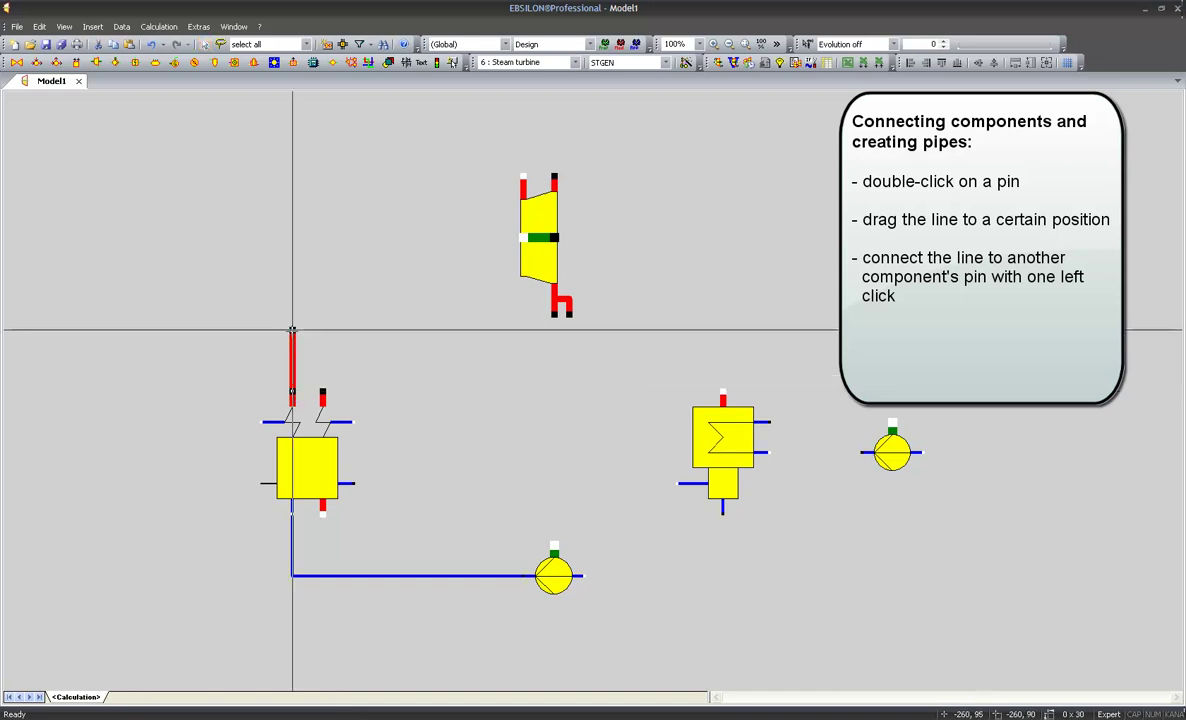
pyautogui.click(287, 180)
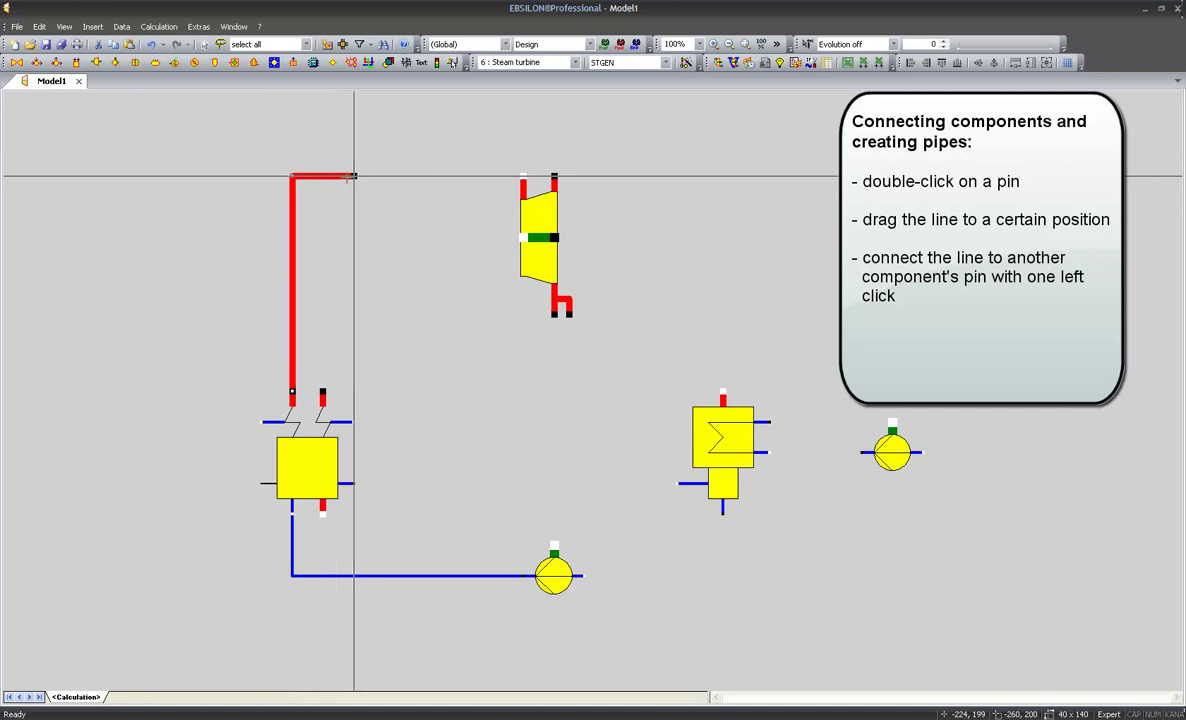
pyautogui.click(522, 176)
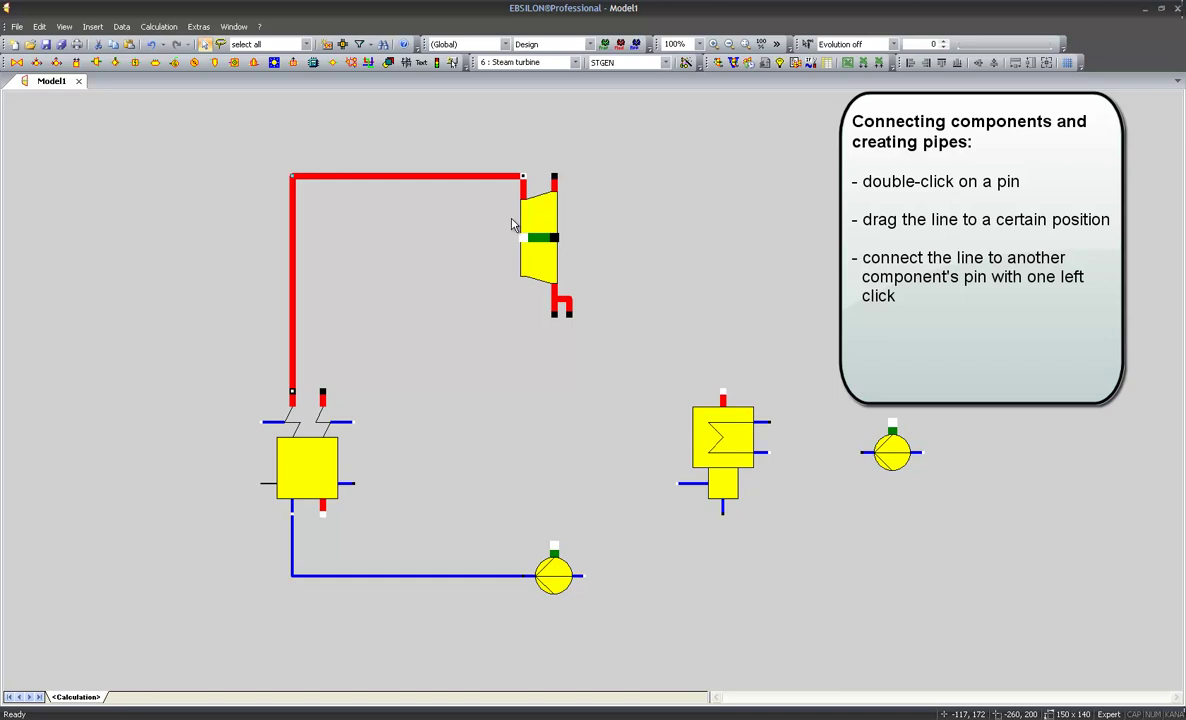
# - Pipe the turbine's upper-right outlet pin to the condenser's top pin and the condenser's bottom pin to the lower pump's right pin, each with one right-angled corner
pyautogui.doubleClick(554, 177)
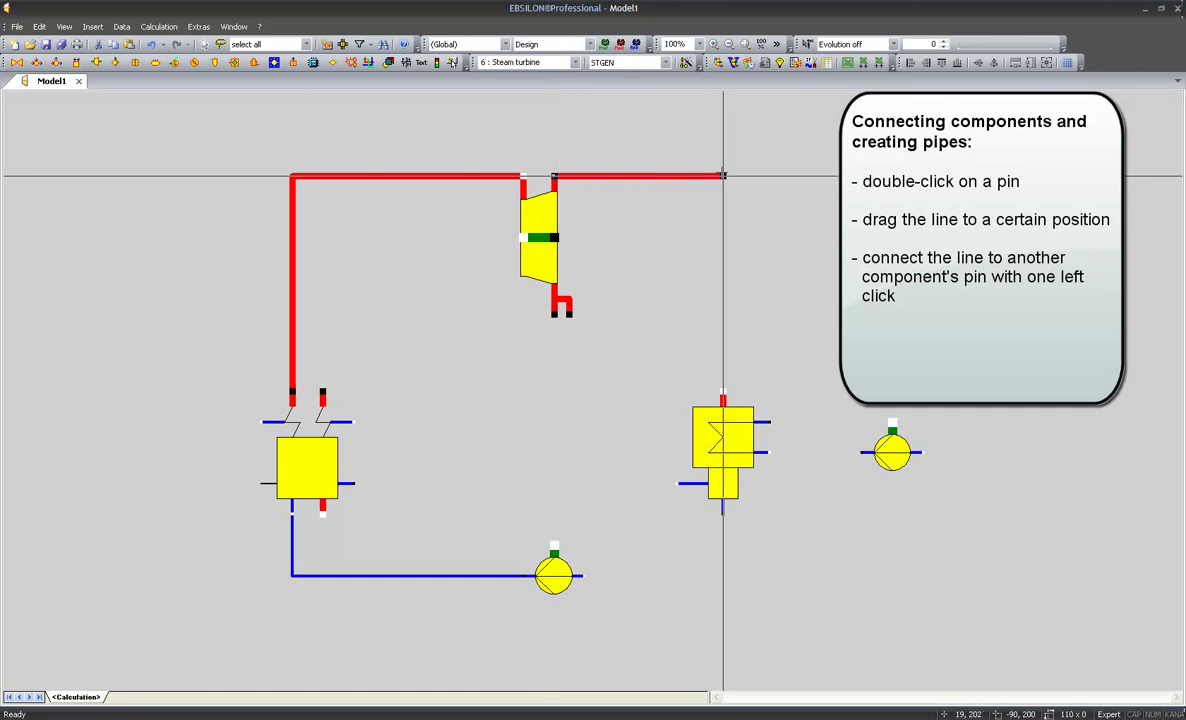
pyautogui.click(722, 390)
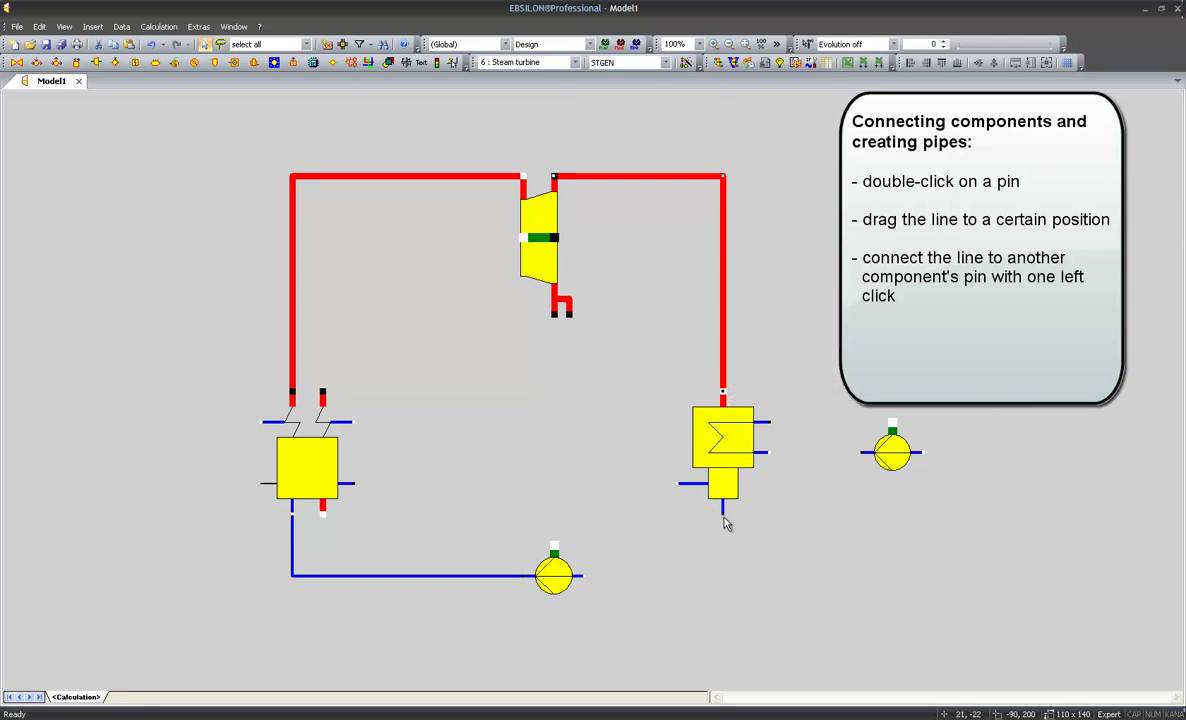
pyautogui.doubleClick(726, 518)
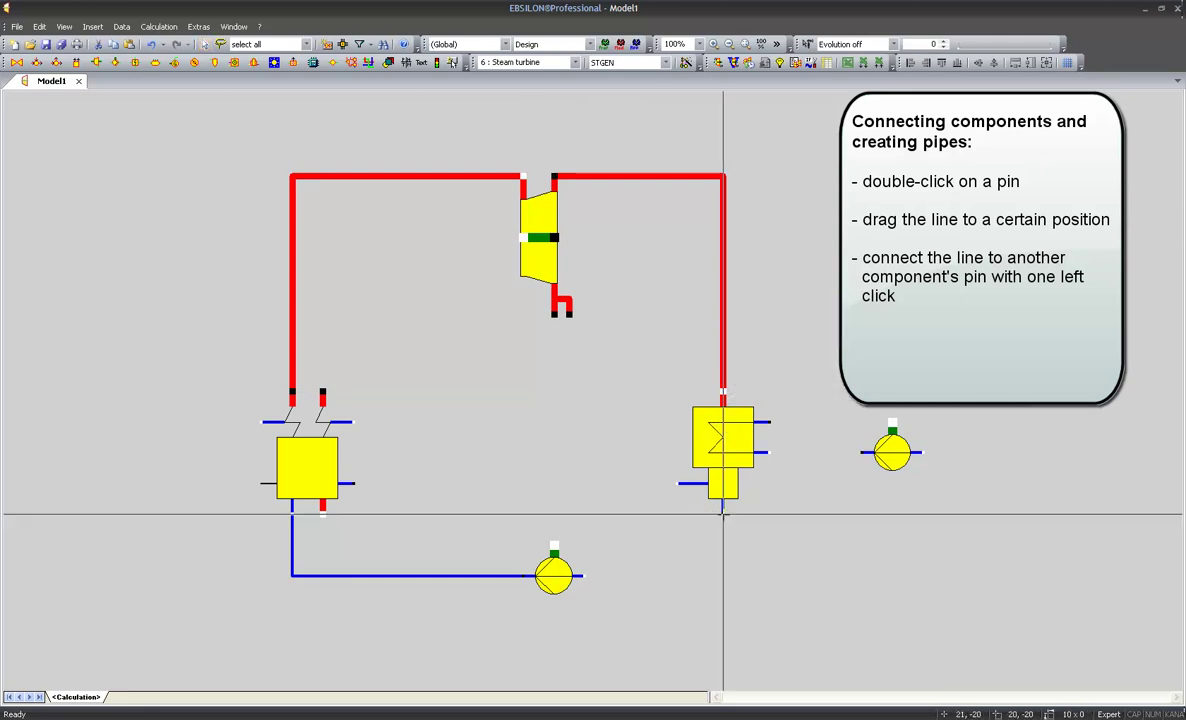
pyautogui.click(587, 574)
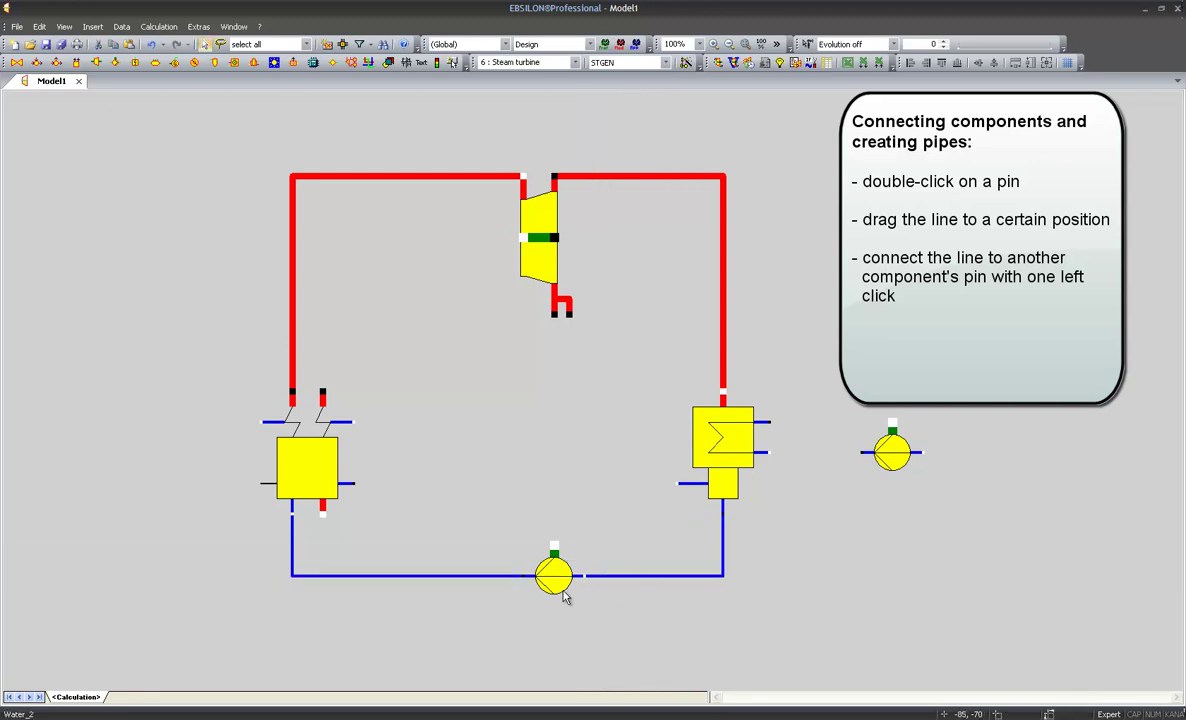
# - Connect the condenser's lower-right blue pin to the upper pump's left pin with a straight pipe
pyautogui.doubleClick(769, 455)
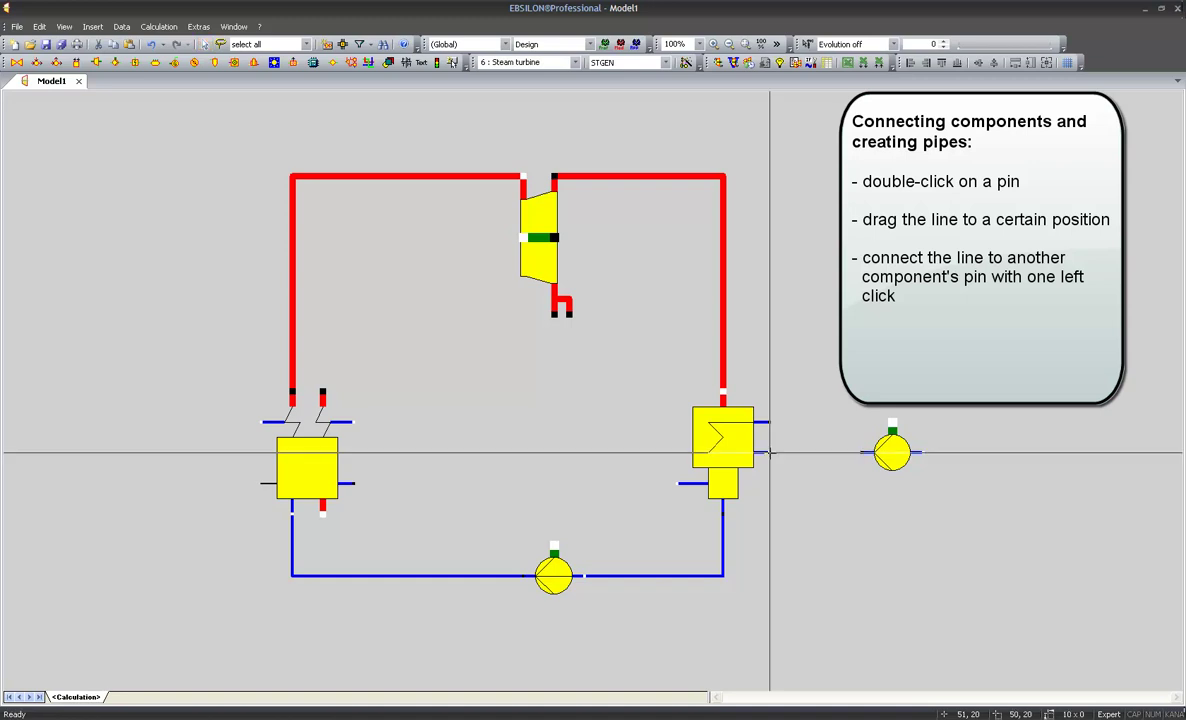
pyautogui.click(864, 454)
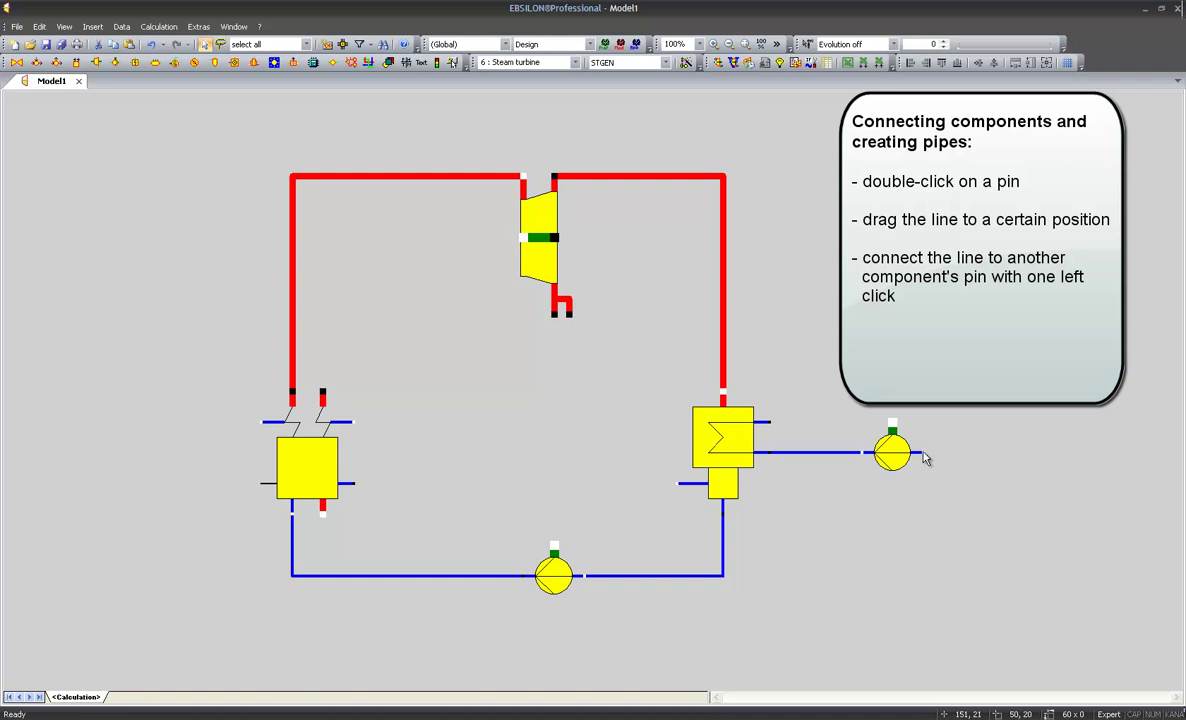
# - Draw open-ended horizontal pipes to the right, about 60 units from the upper pump's right pin and about 50 units from the condenser's upper-right pin
pyautogui.doubleClick(922, 455)
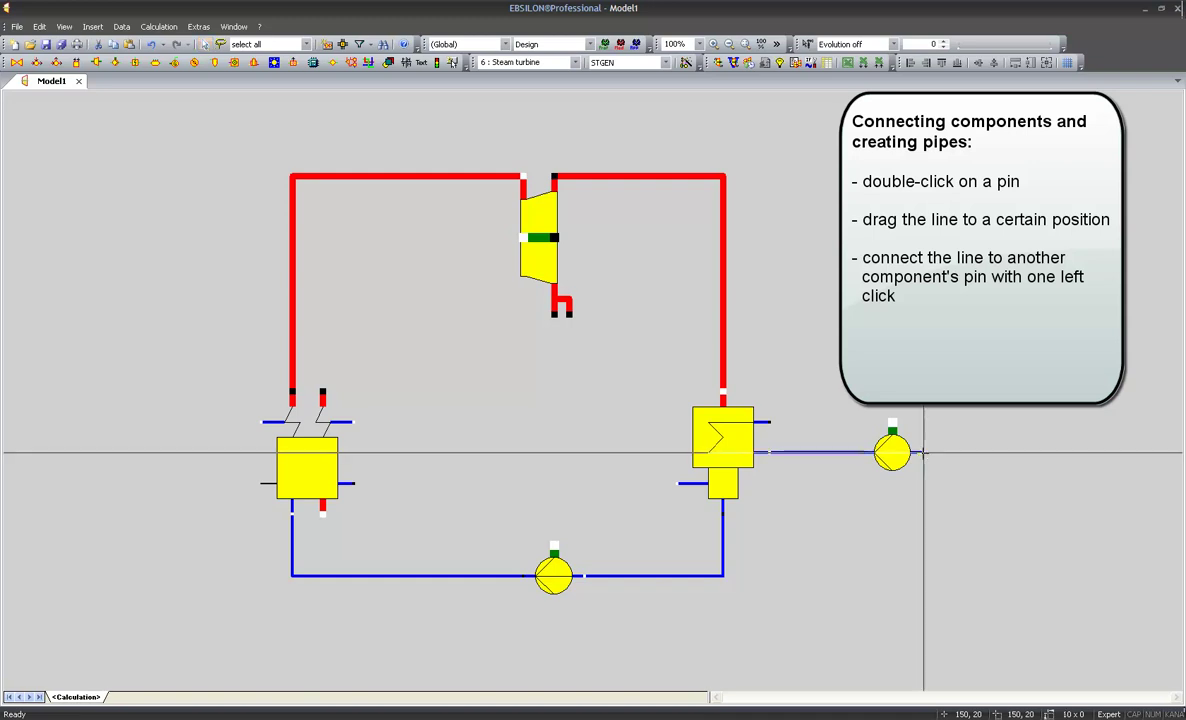
pyautogui.doubleClick(1015, 452)
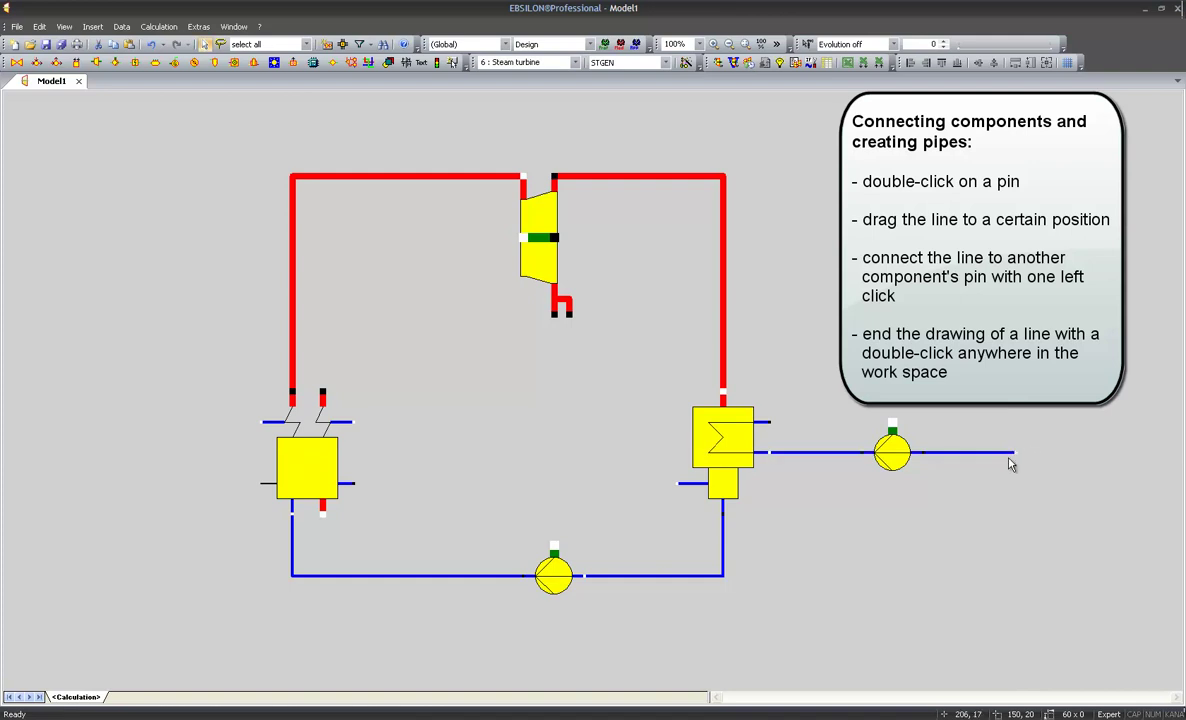
pyautogui.doubleClick(770, 422)
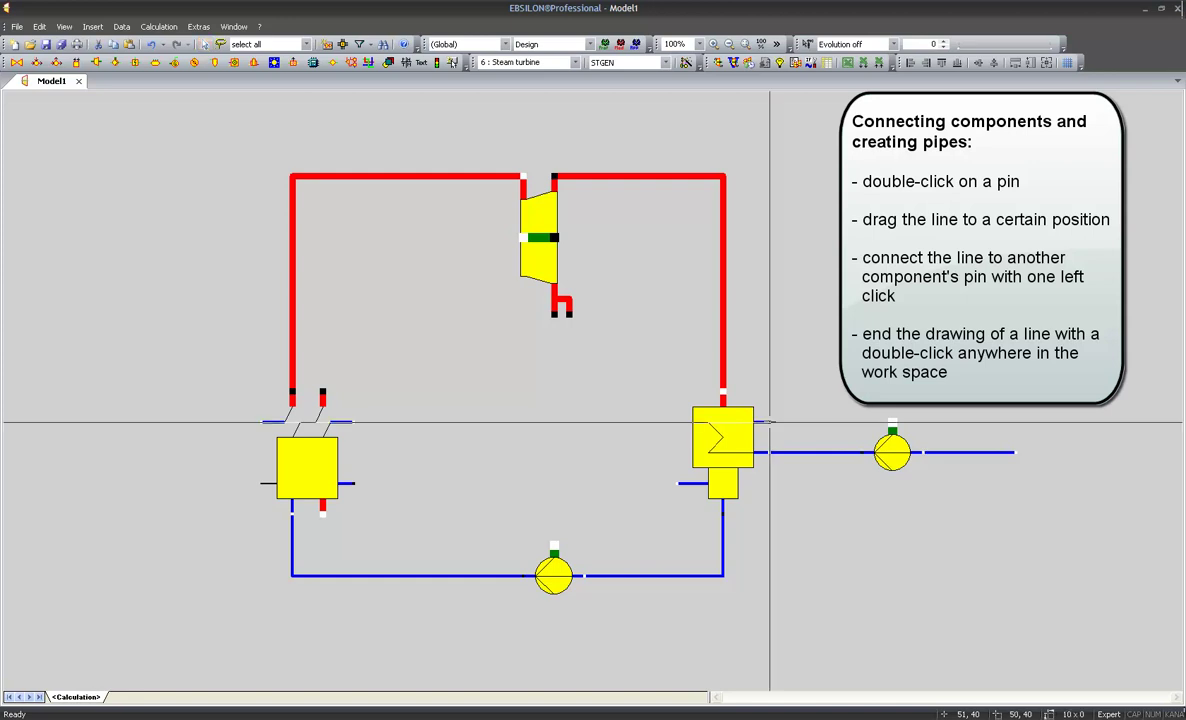
pyautogui.doubleClick(847, 422)
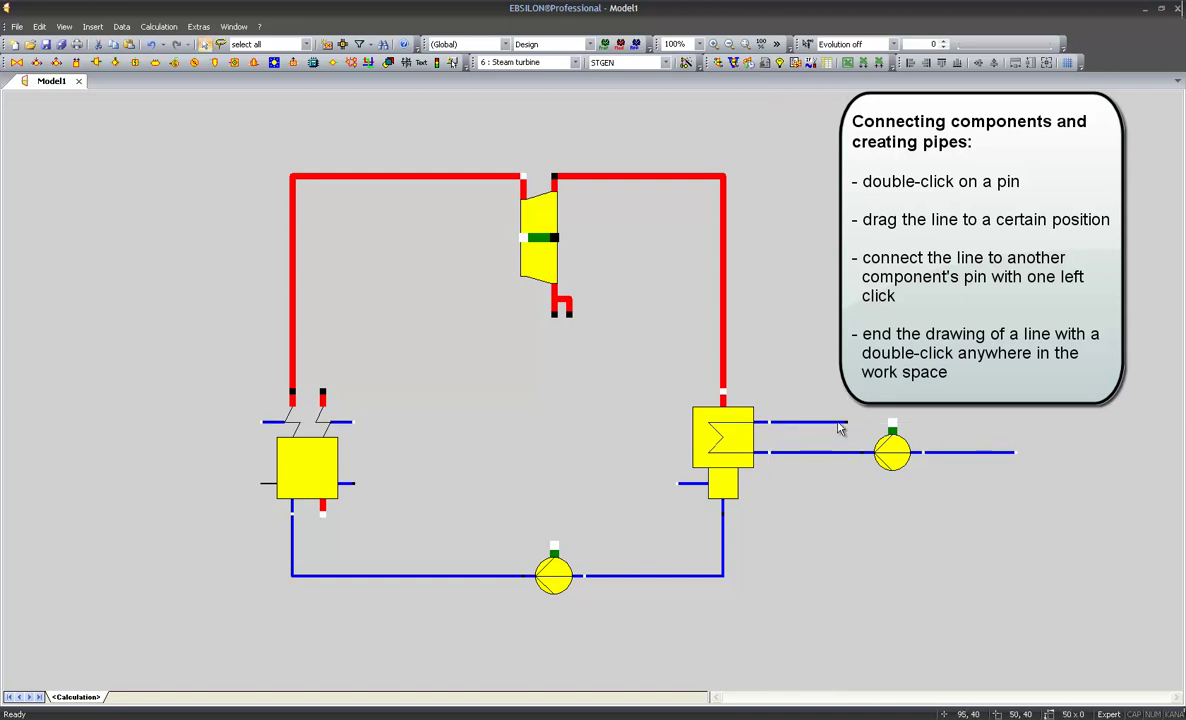